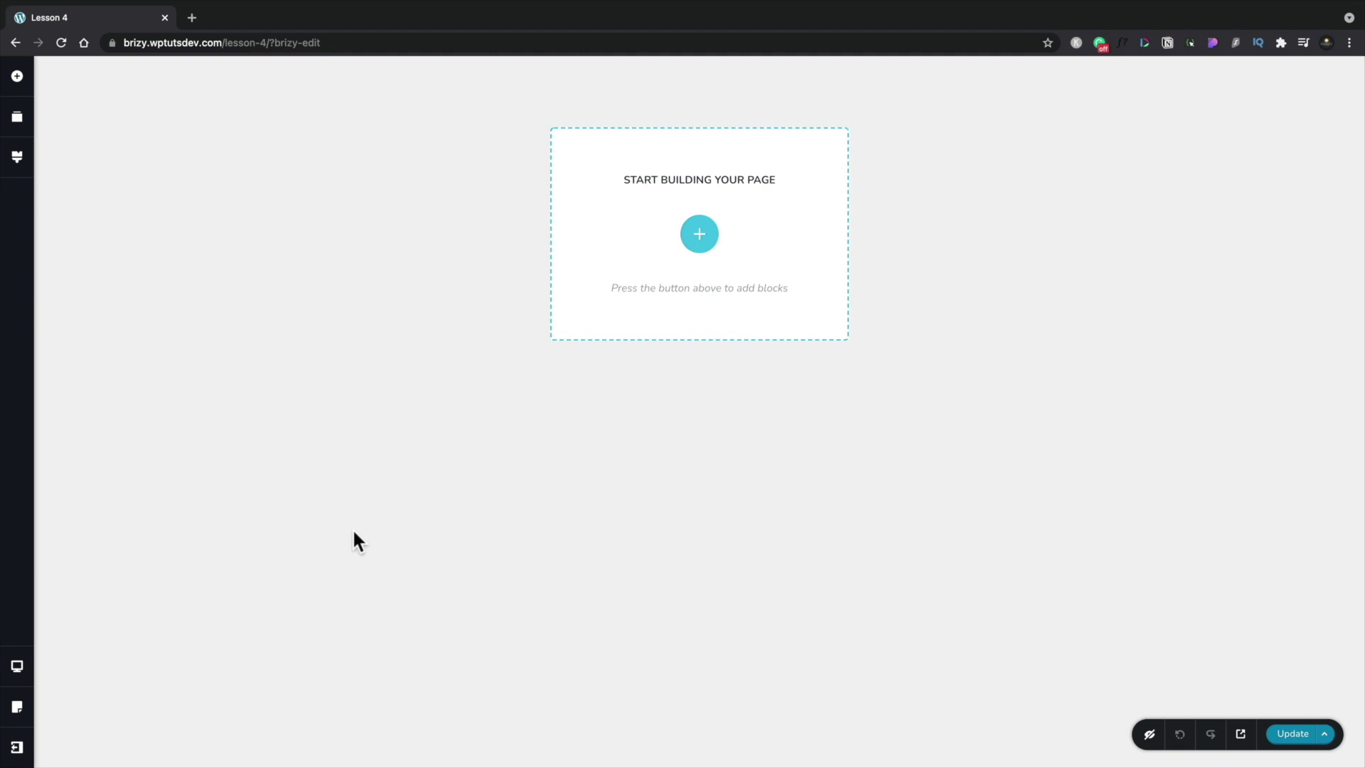
- Open the block library for the empty Lesson 4 page to see the Kit #2 blocks
left_click(700, 235)
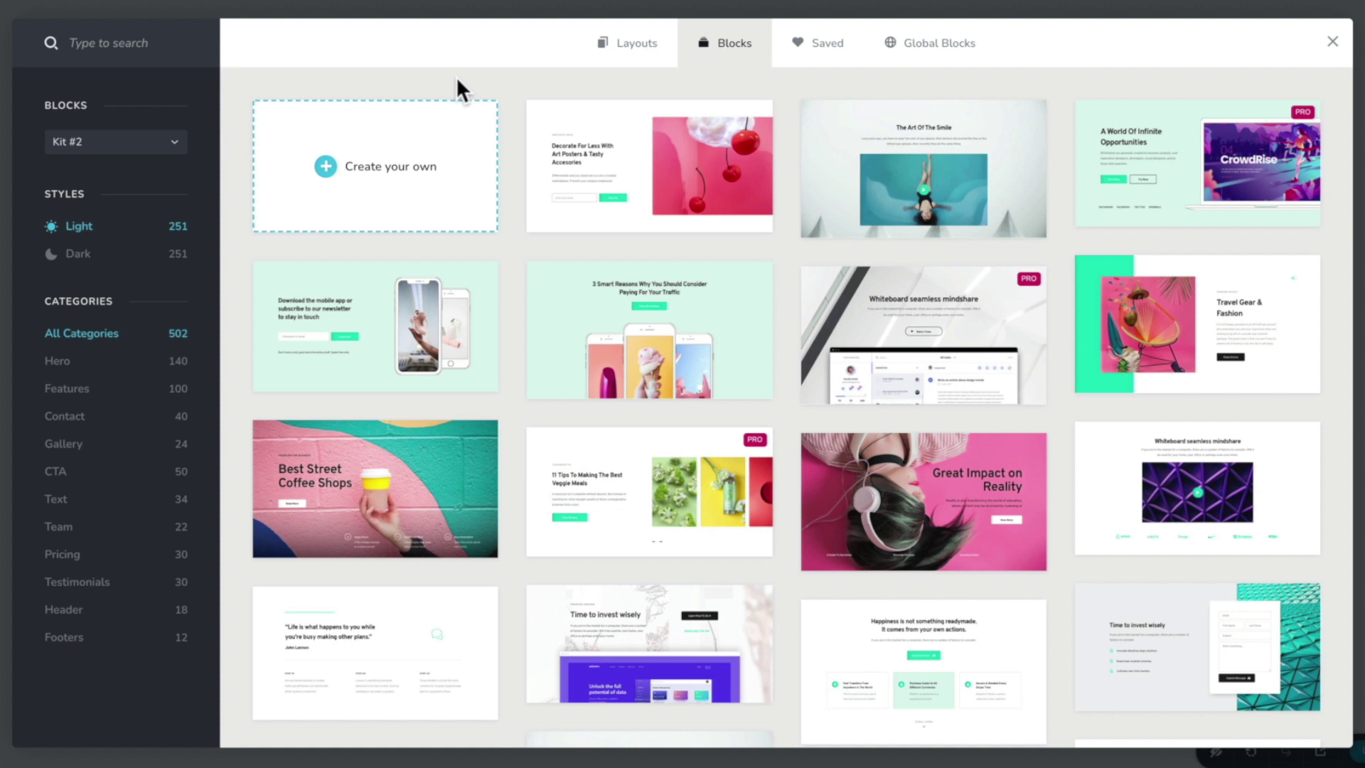
left_click(108, 151)
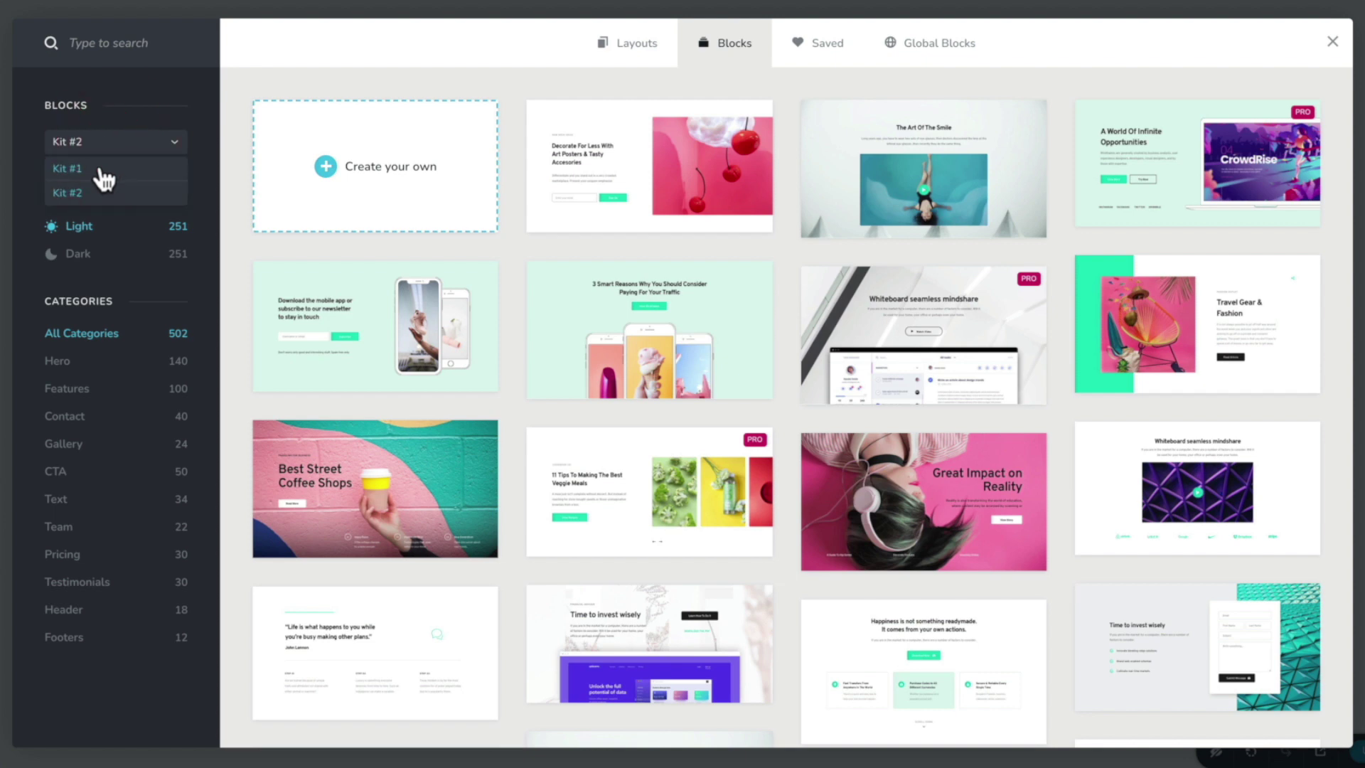
left_click(104, 171)
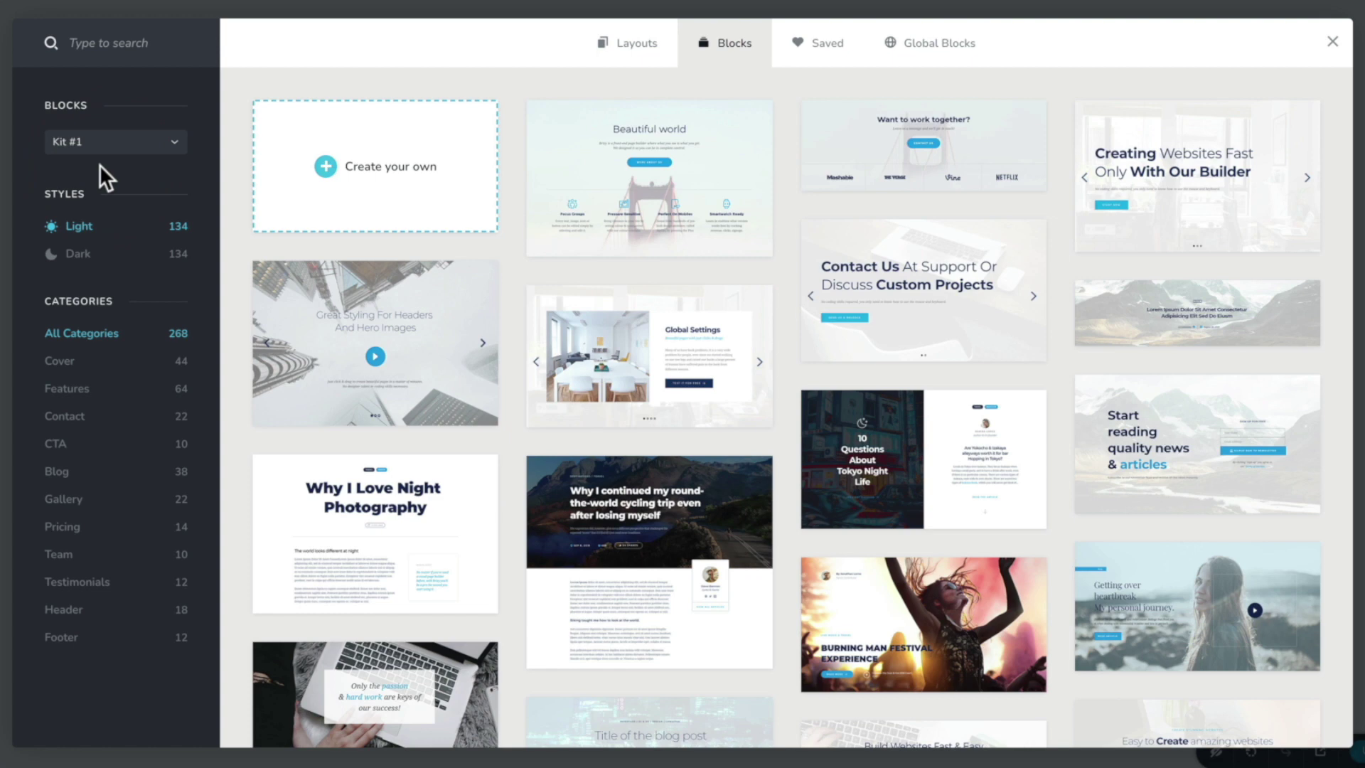
left_click(100, 146)
left_click(98, 188)
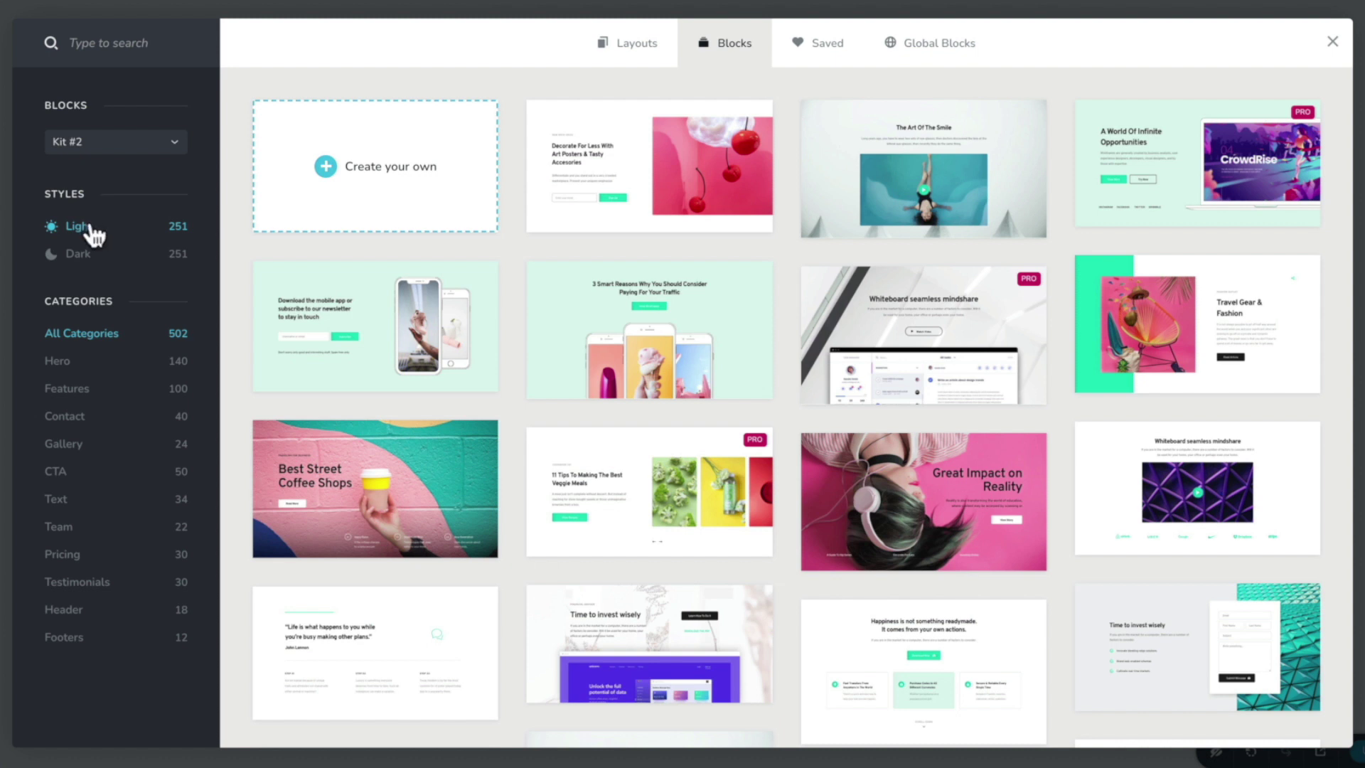
scroll(439, 448, "down", 6)
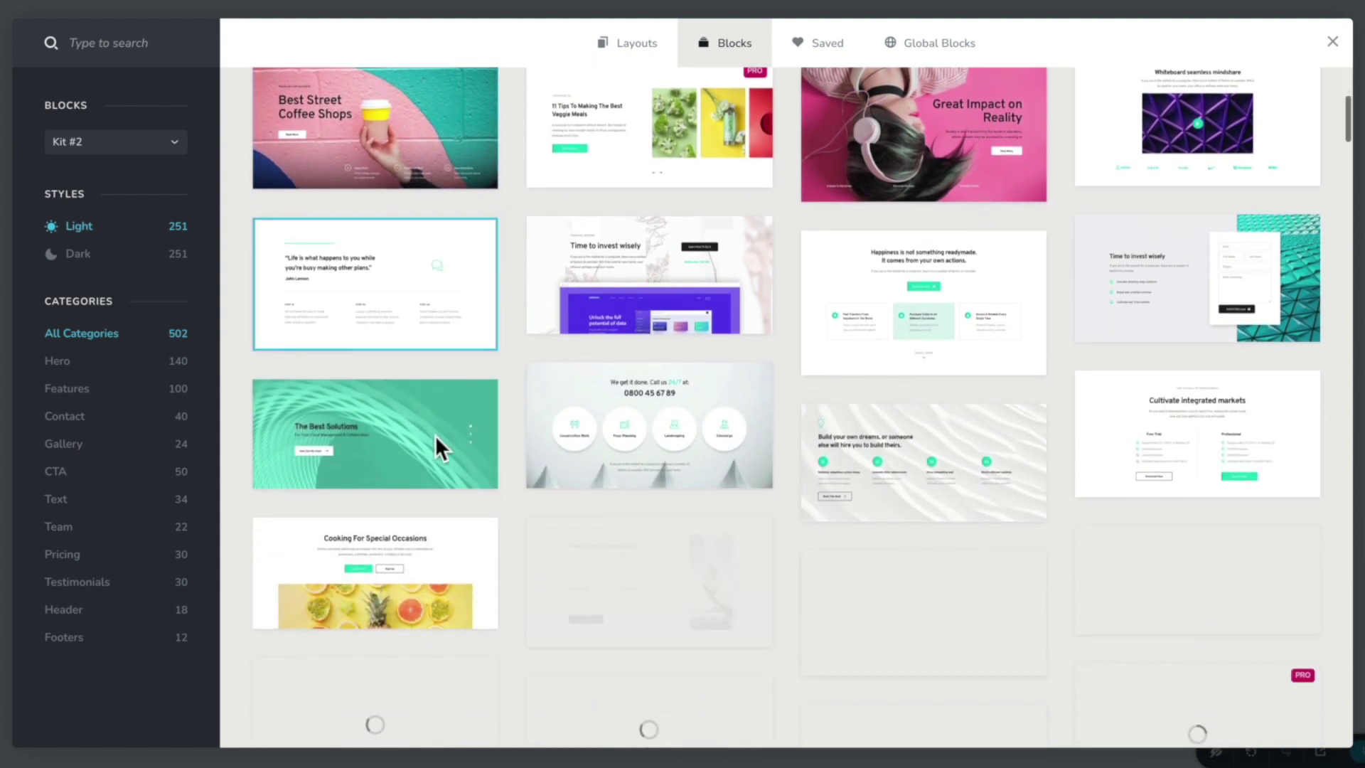
scroll(439, 448, "down", 2)
scroll(439, 448, "up", 3)
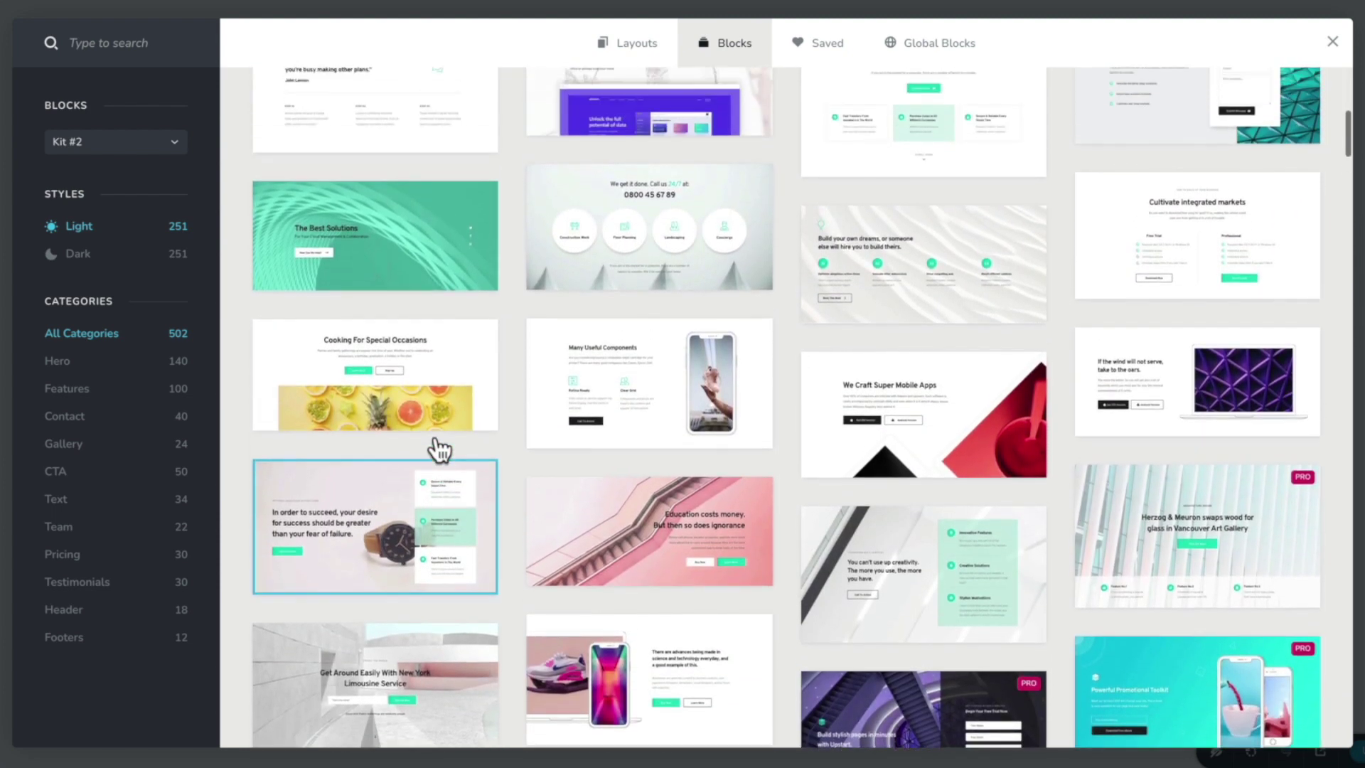
scroll(439, 448, "up", 5)
left_click(95, 262)
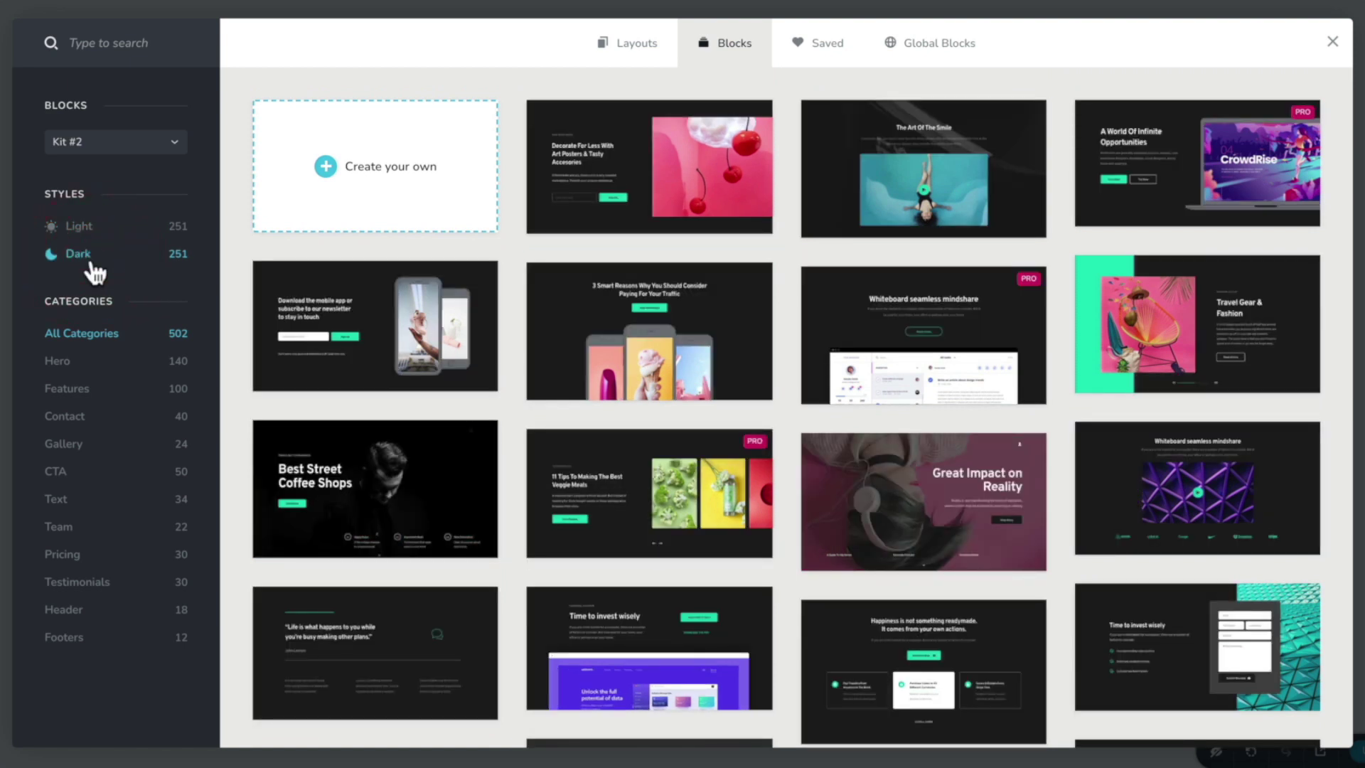
left_click(89, 227)
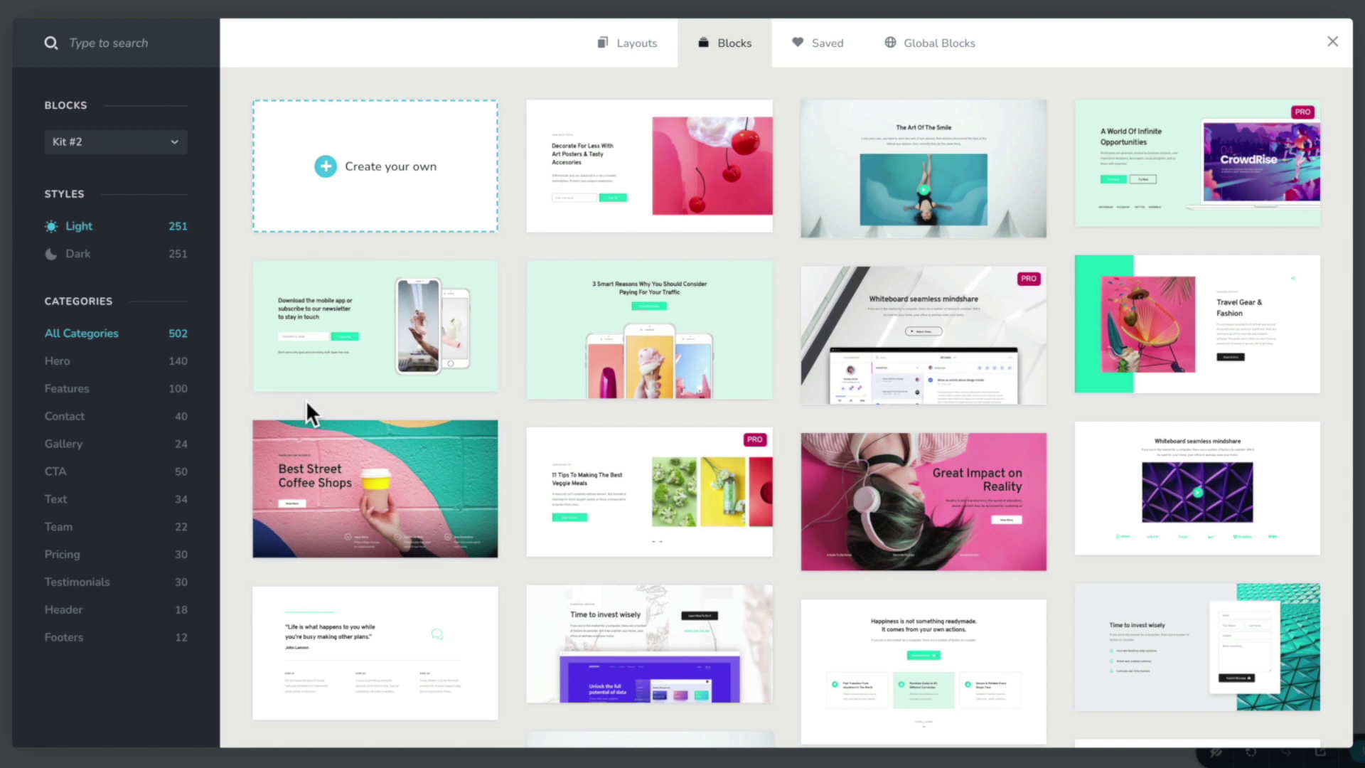
left_click(72, 362)
scroll(512, 451, "down", 5)
scroll(512, 443, "down", 5)
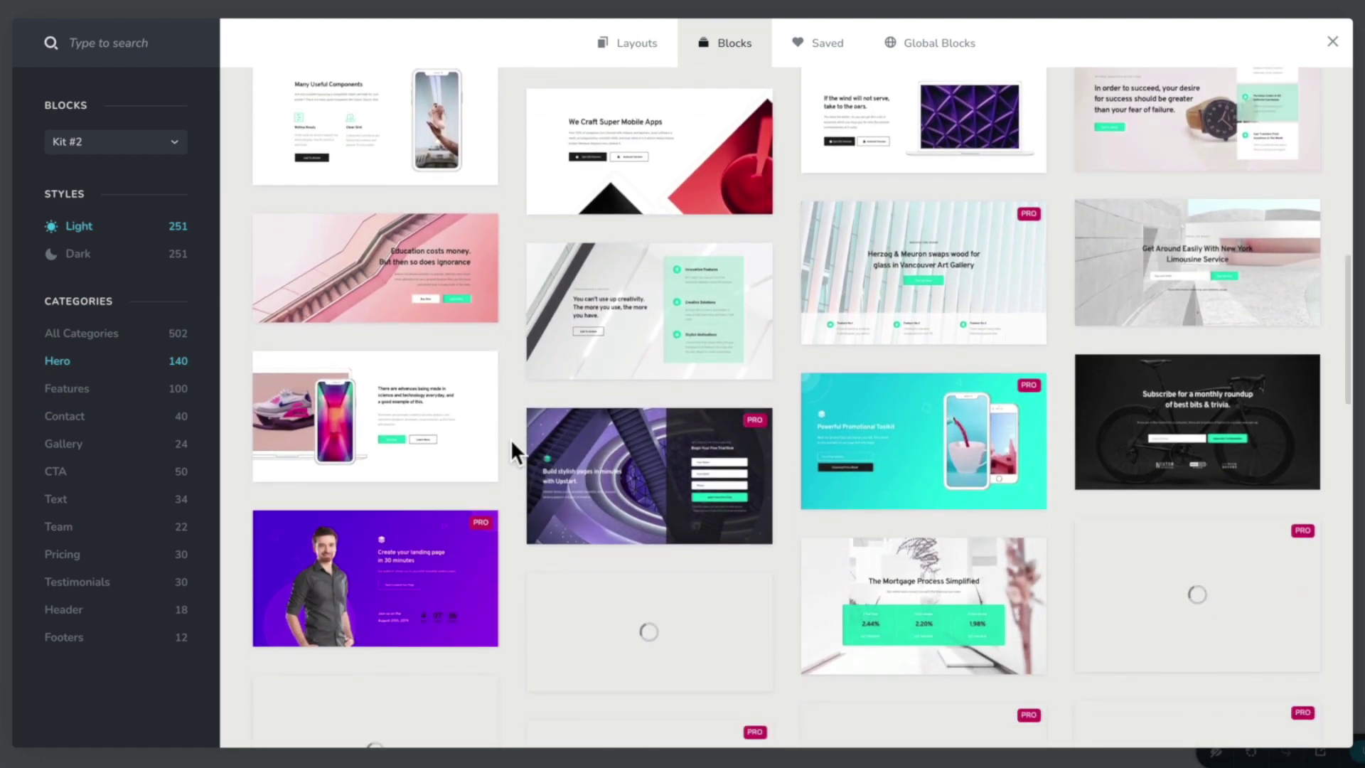
left_click(89, 395)
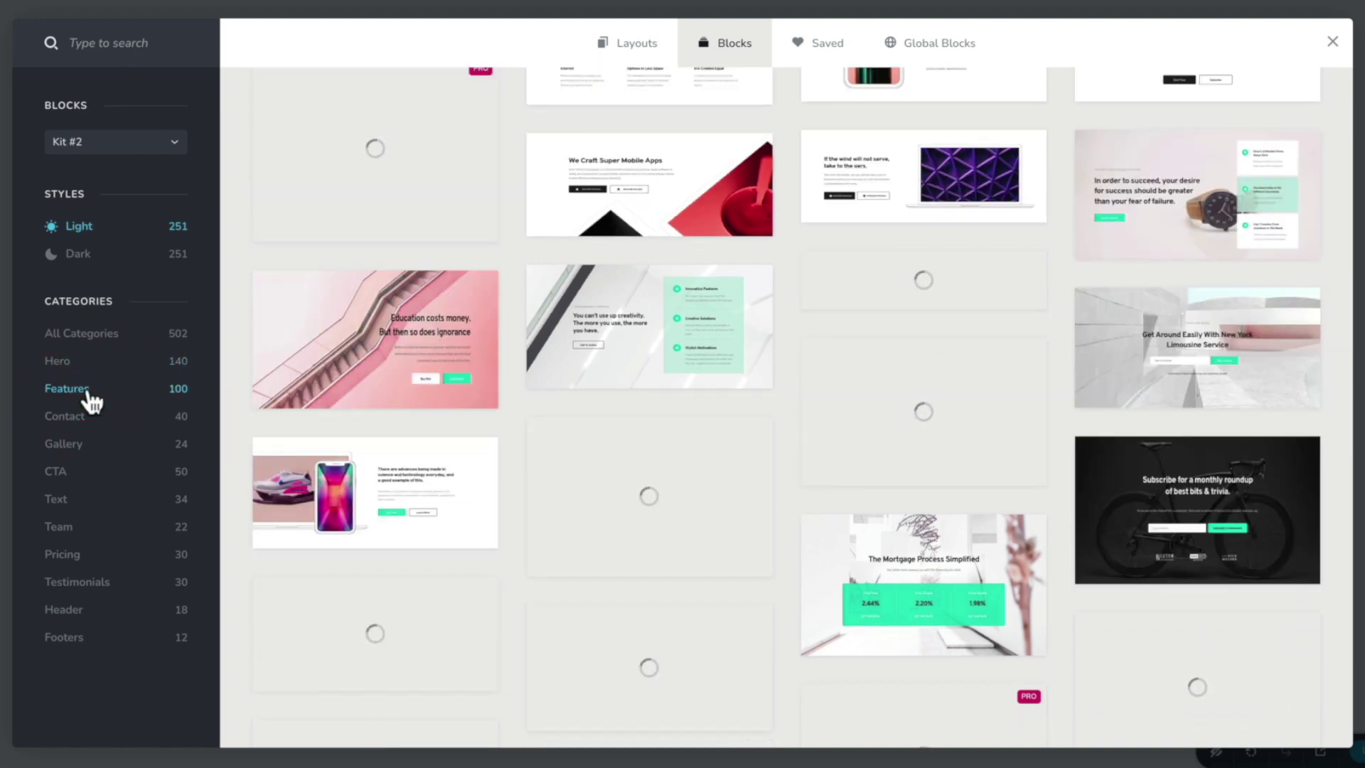
left_click(82, 425)
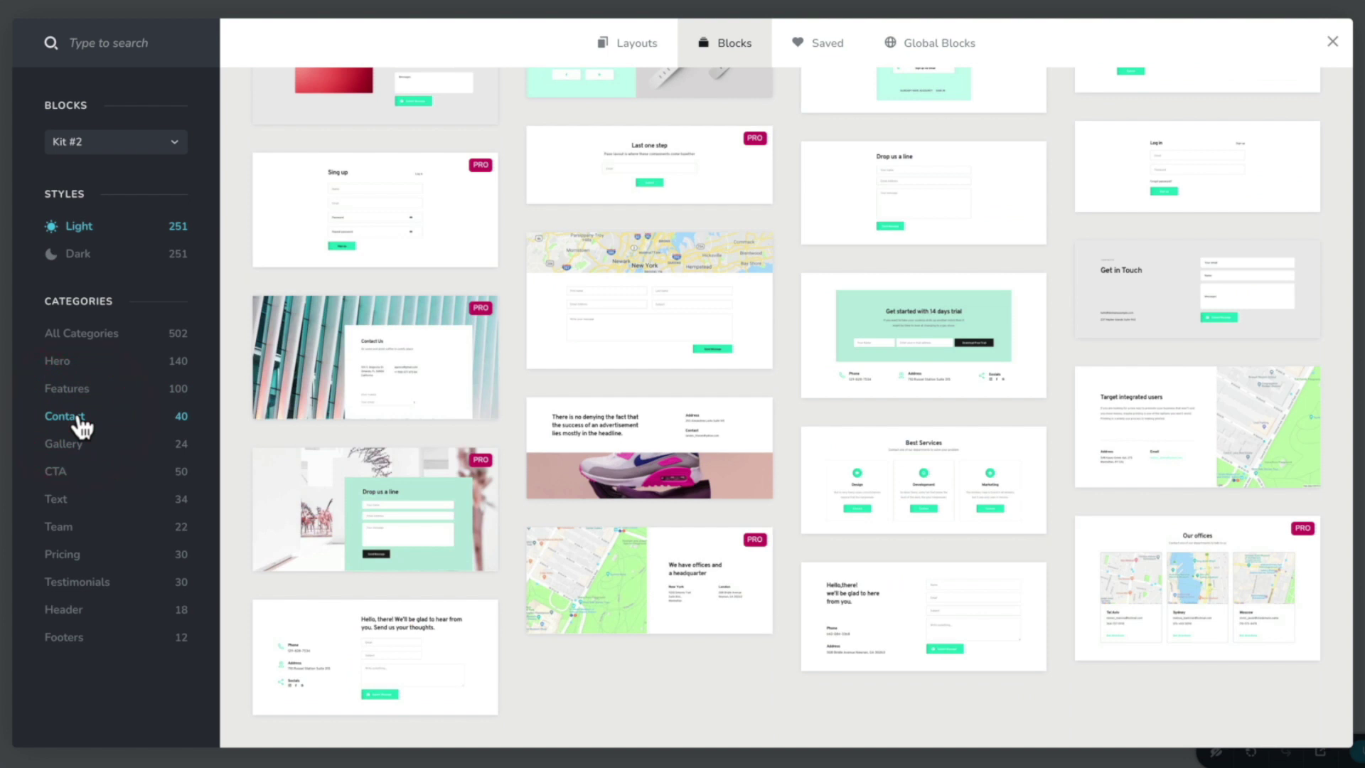
left_click(725, 43)
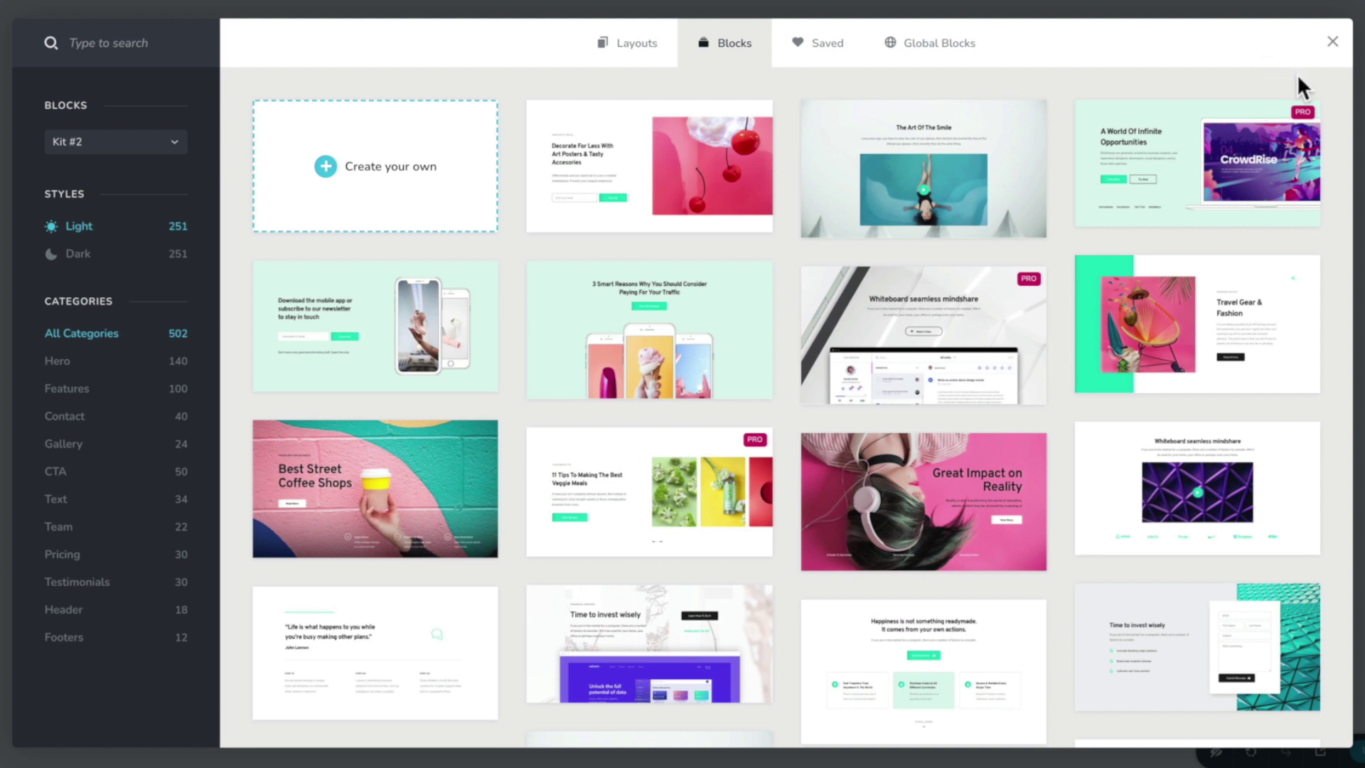
- Browse the Blocks grid, then switch the library to the 99 full-page Layouts templates
scroll(1333, 182, "down", 2)
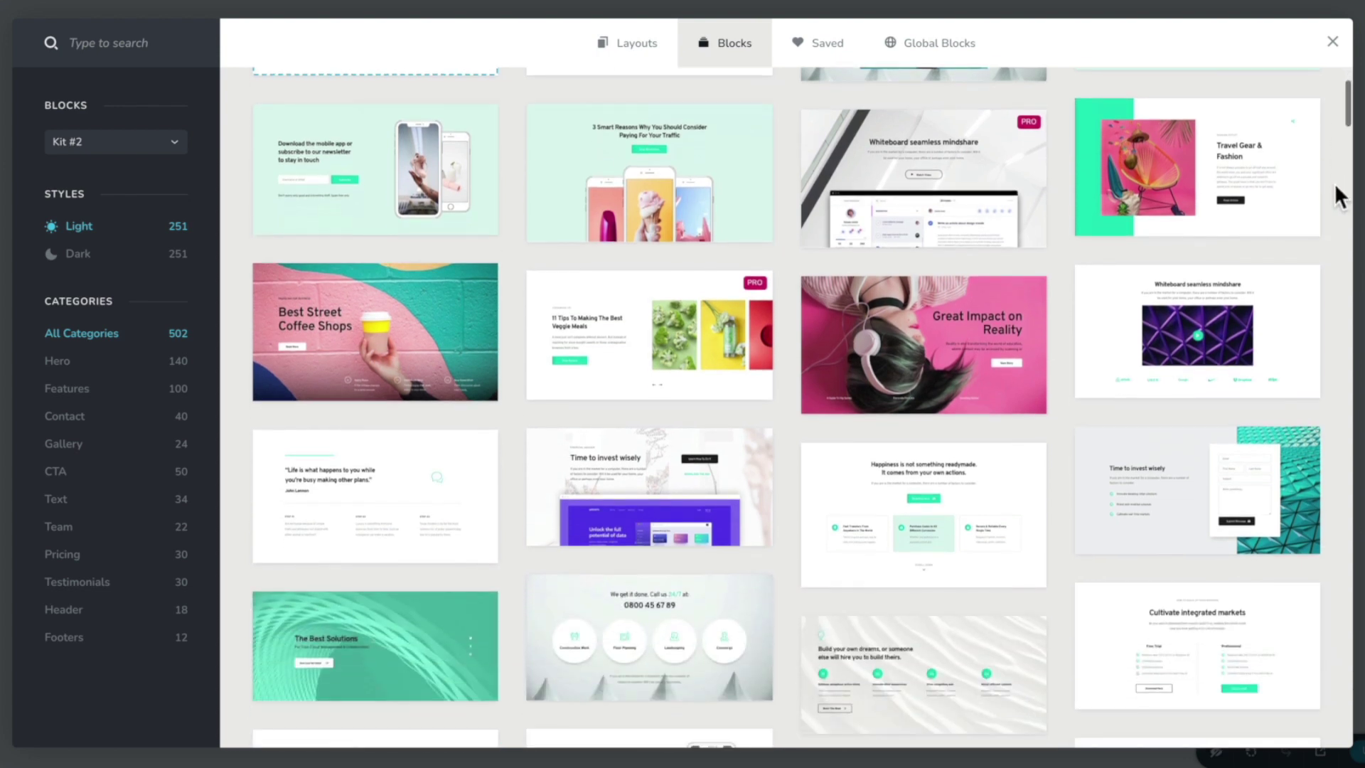
scroll(1334, 182, "down", 8)
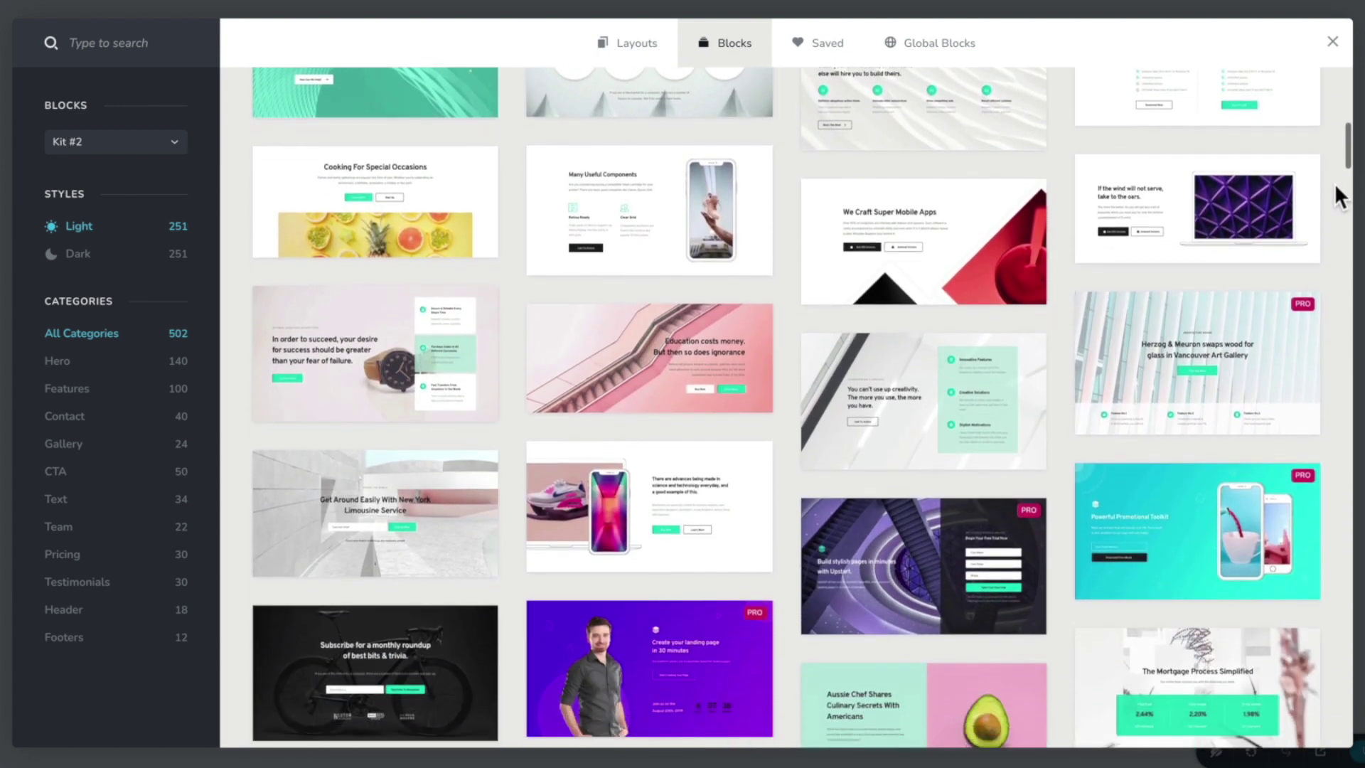
scroll(1340, 194, "down", 3)
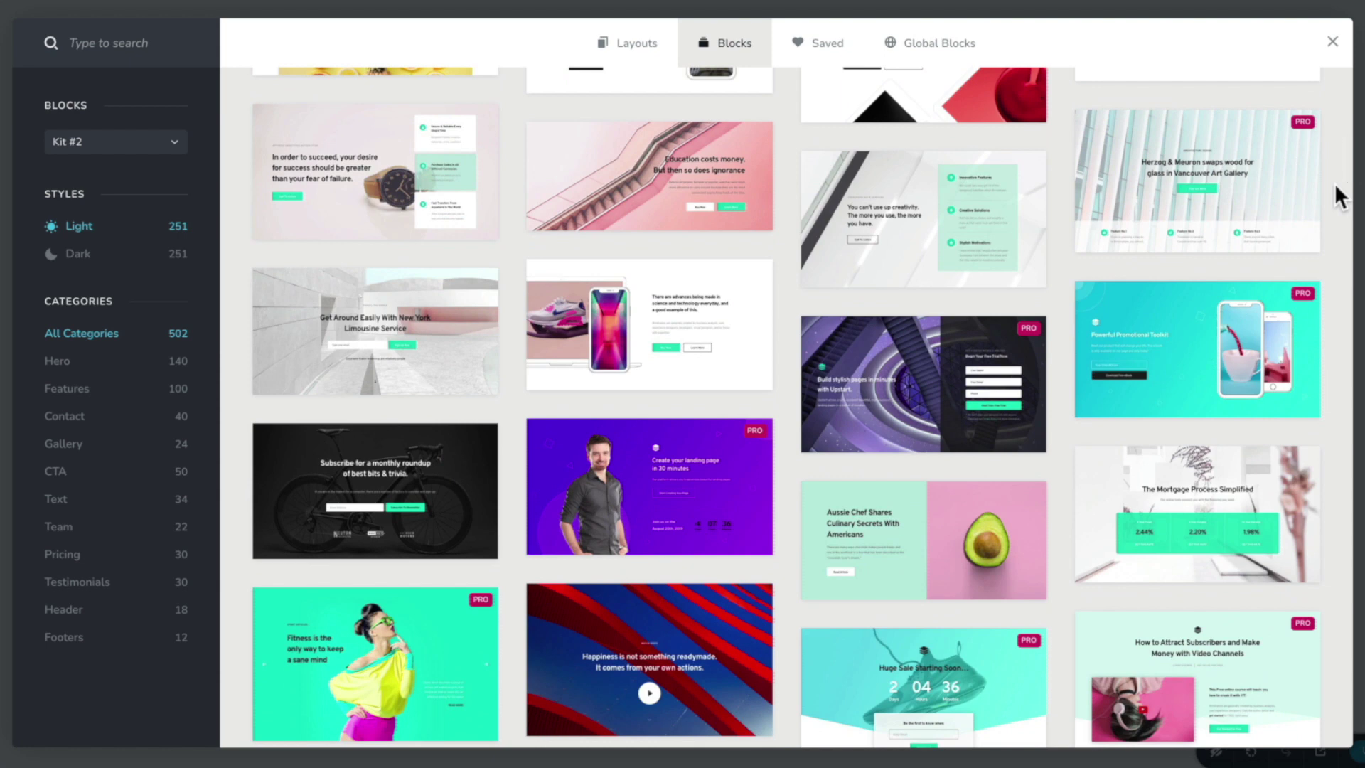
scroll(1340, 195, "up", 4)
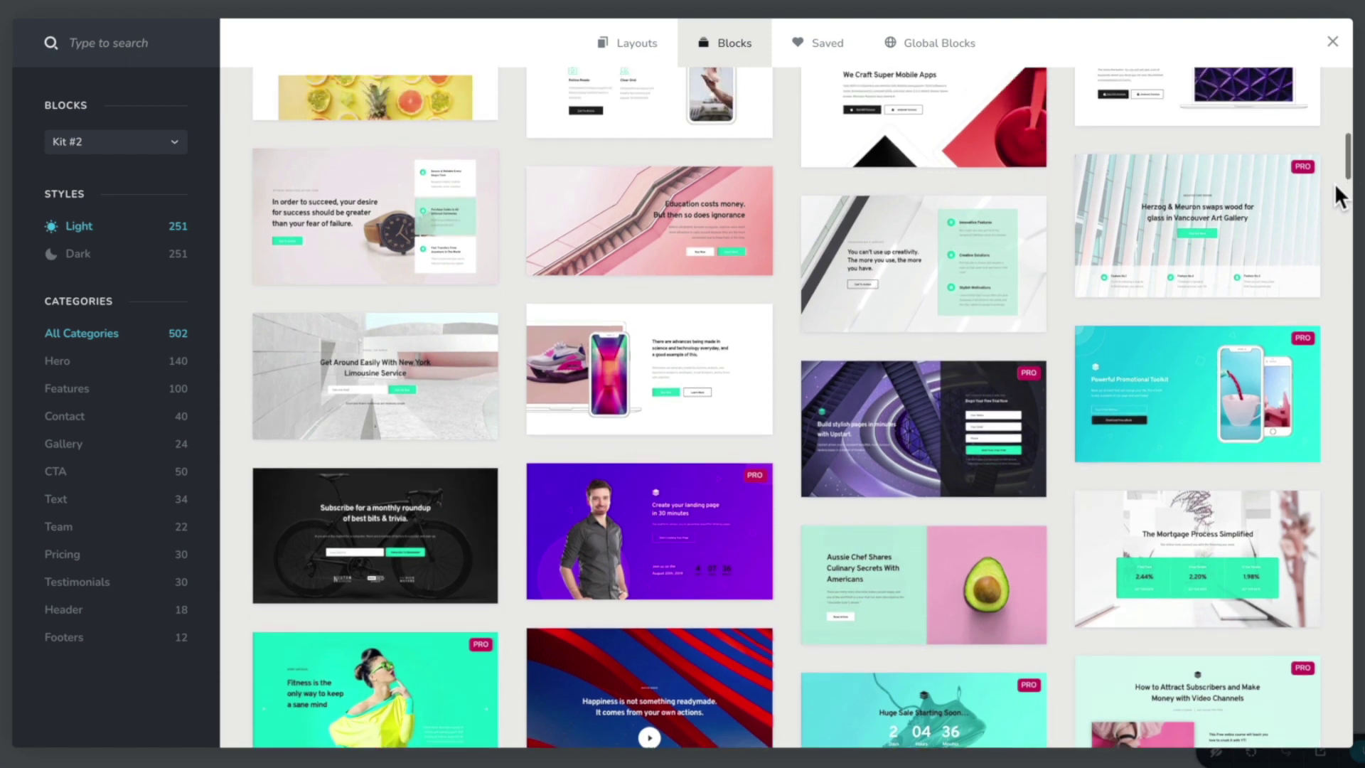
scroll(1336, 187, "up", 5)
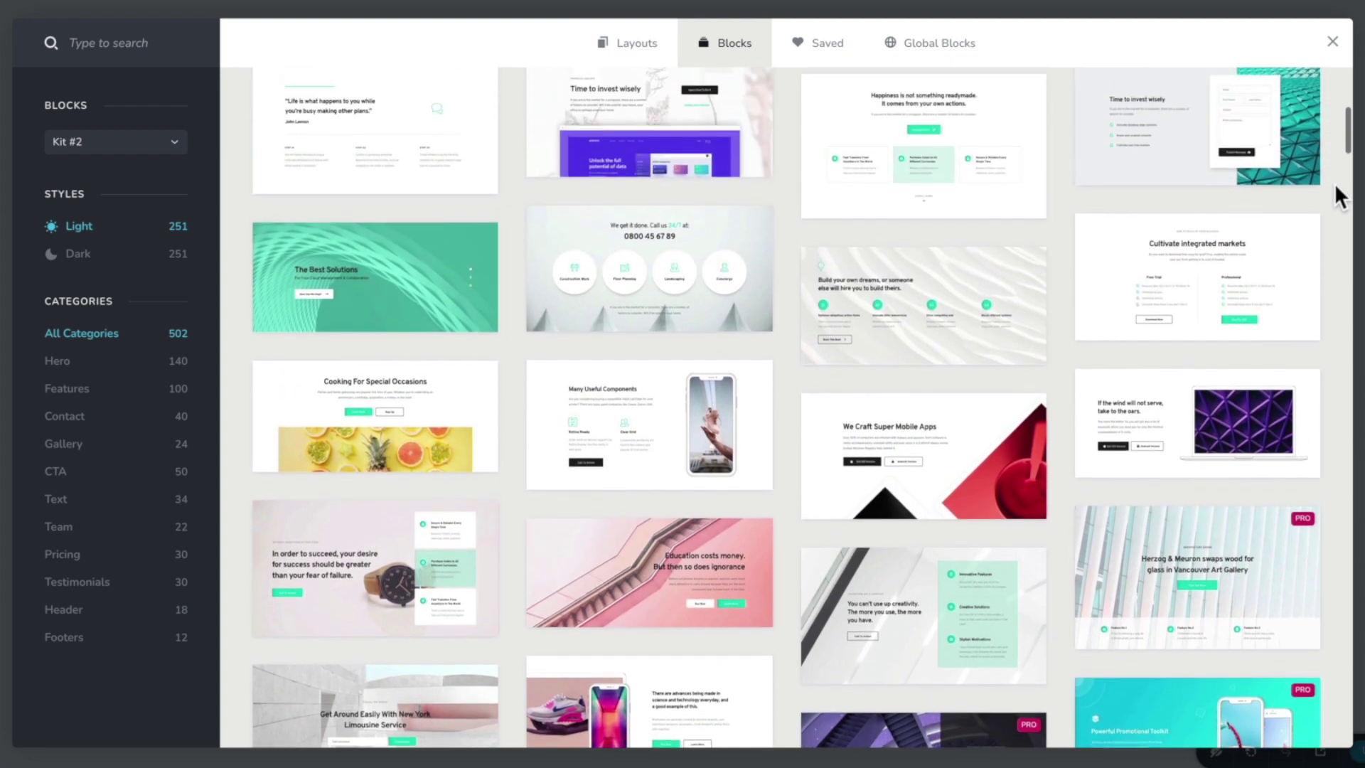
scroll(1334, 182, "up", 5)
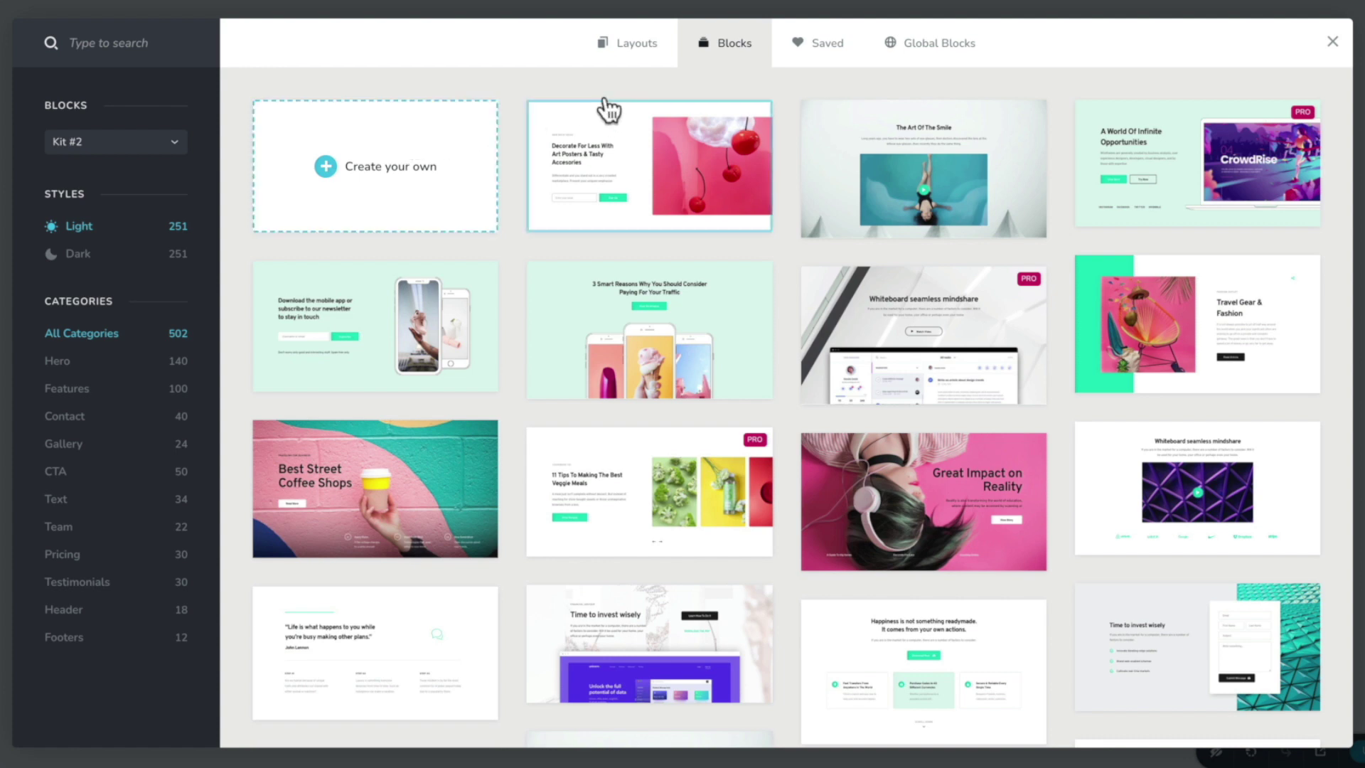
left_click(627, 52)
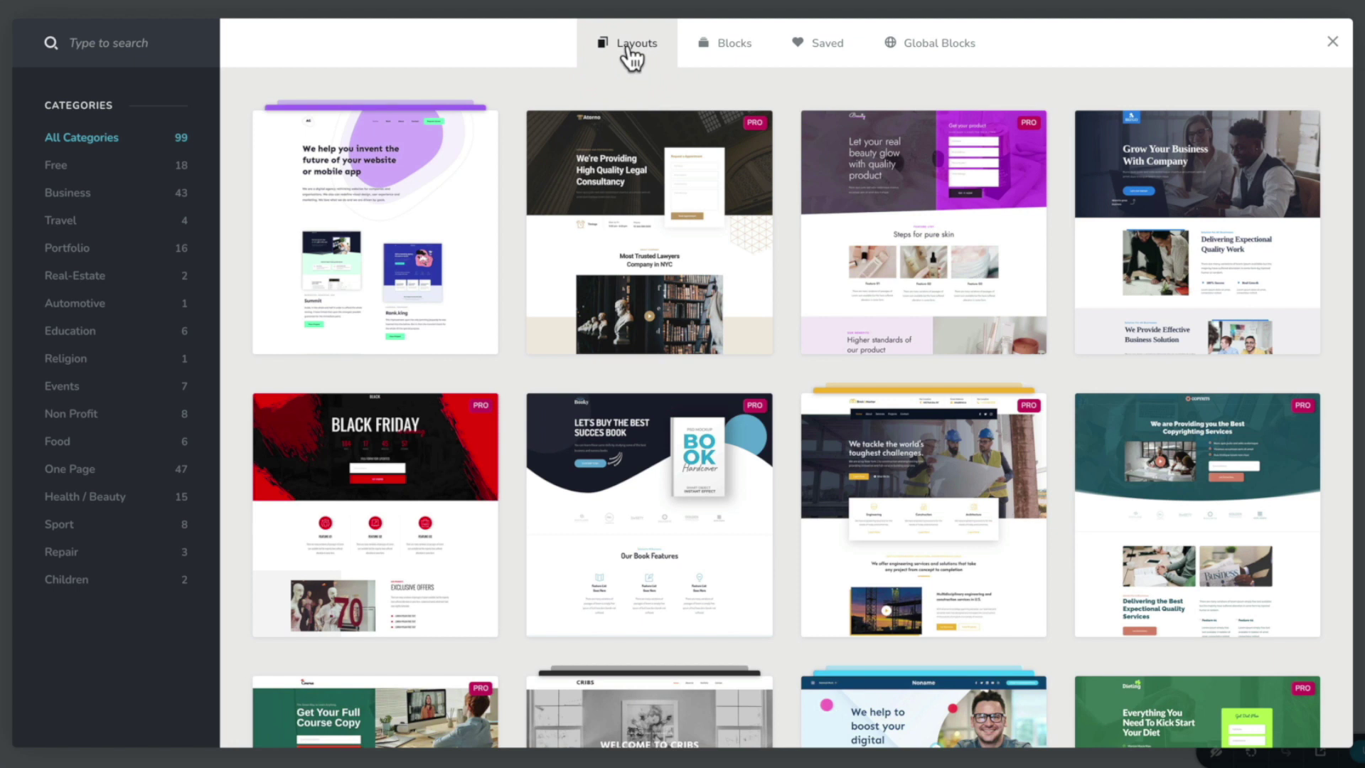
- Preview the Agens layout's Homepage, Work, About and Contact pages, then return to Kit #2 Blocks
left_click(448, 184)
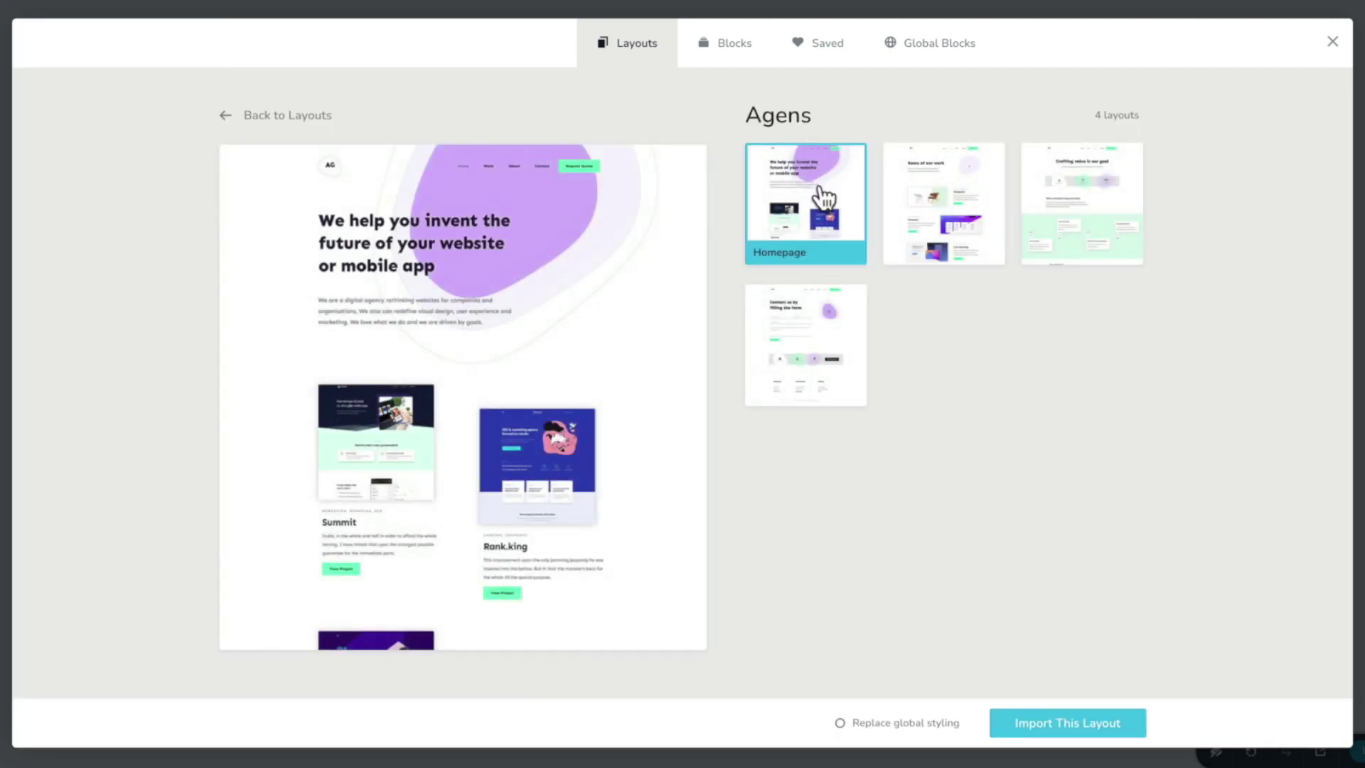
scroll(602, 277, "down", 5)
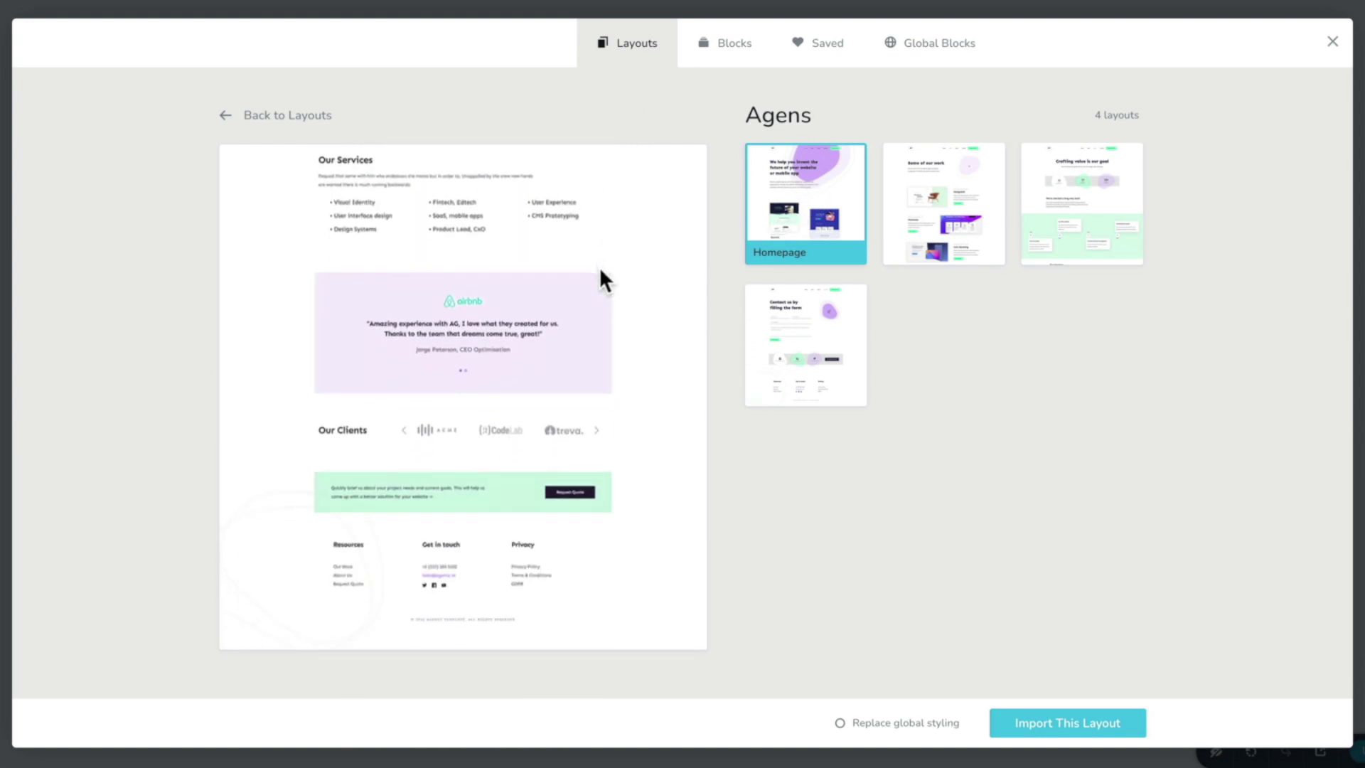
left_click(927, 227)
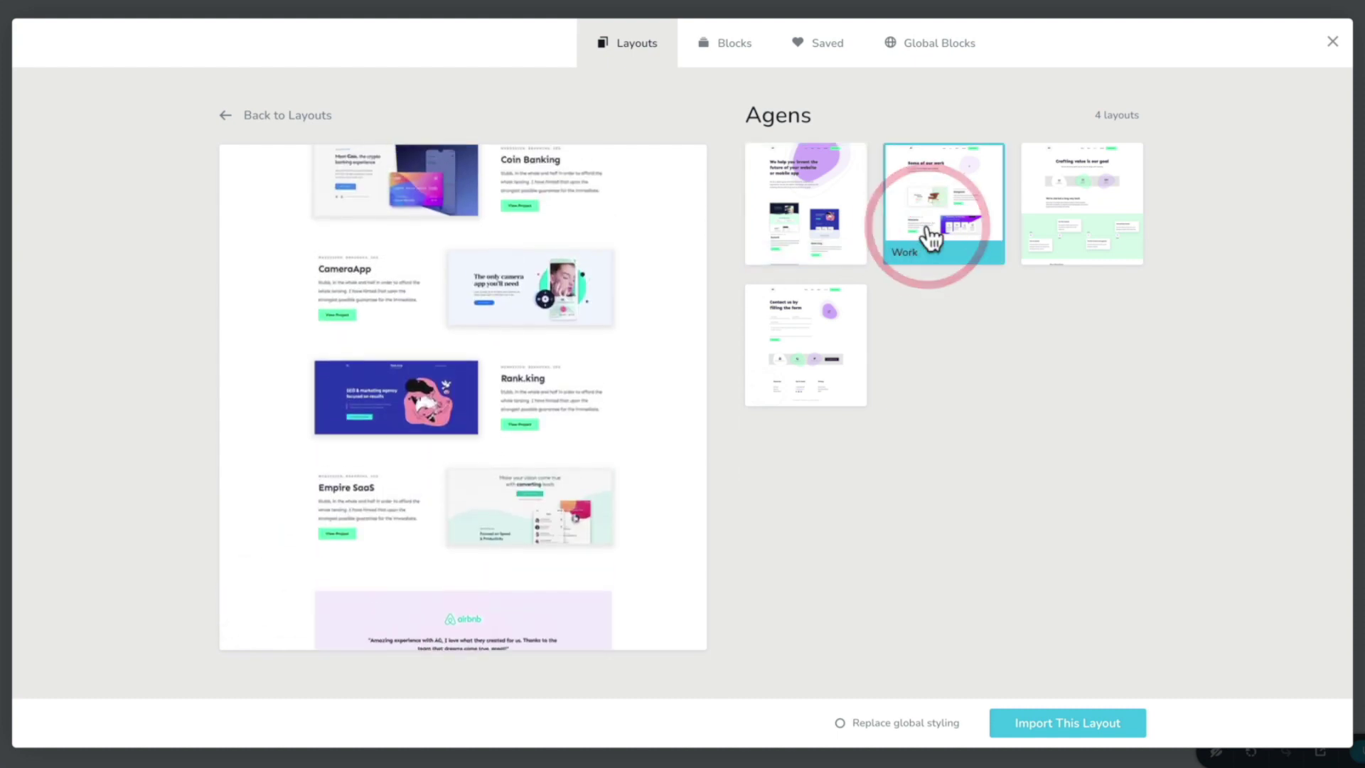
left_click(1085, 216)
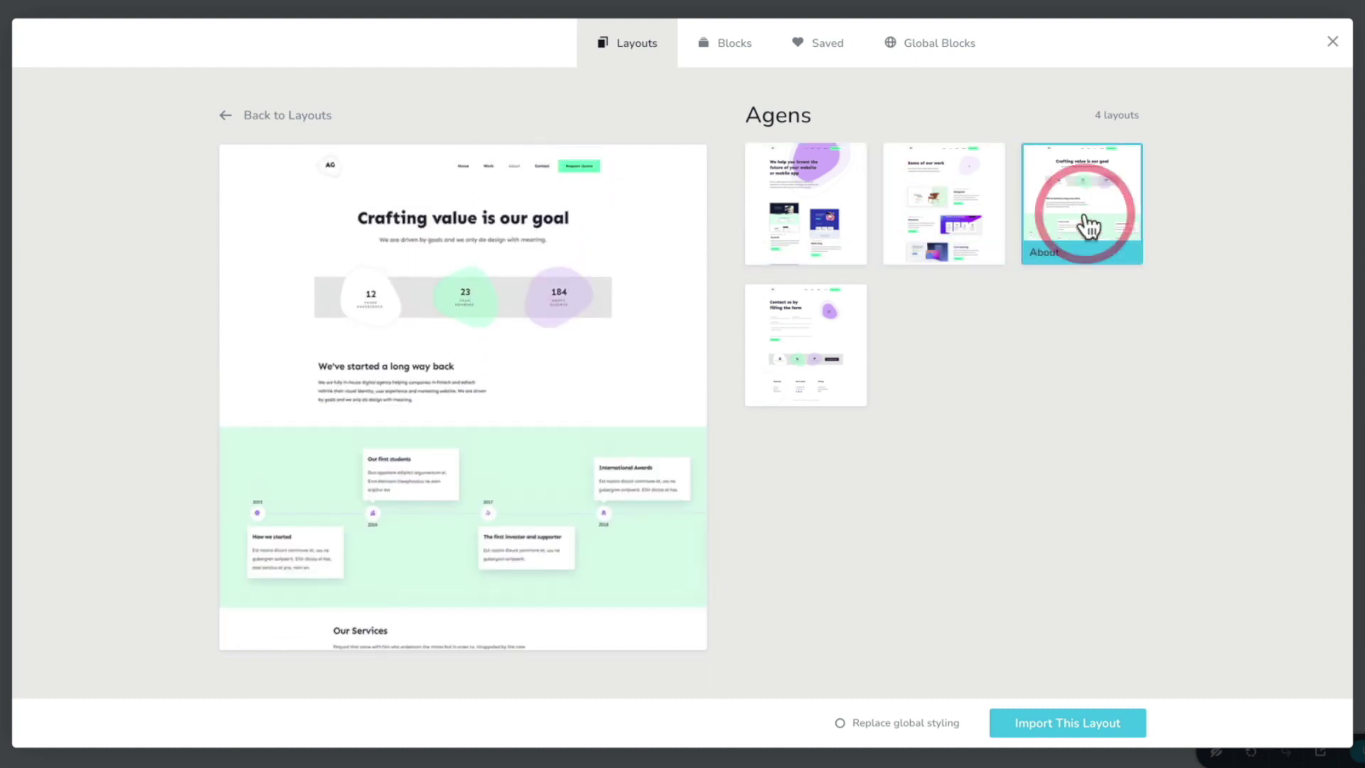
left_click(800, 349)
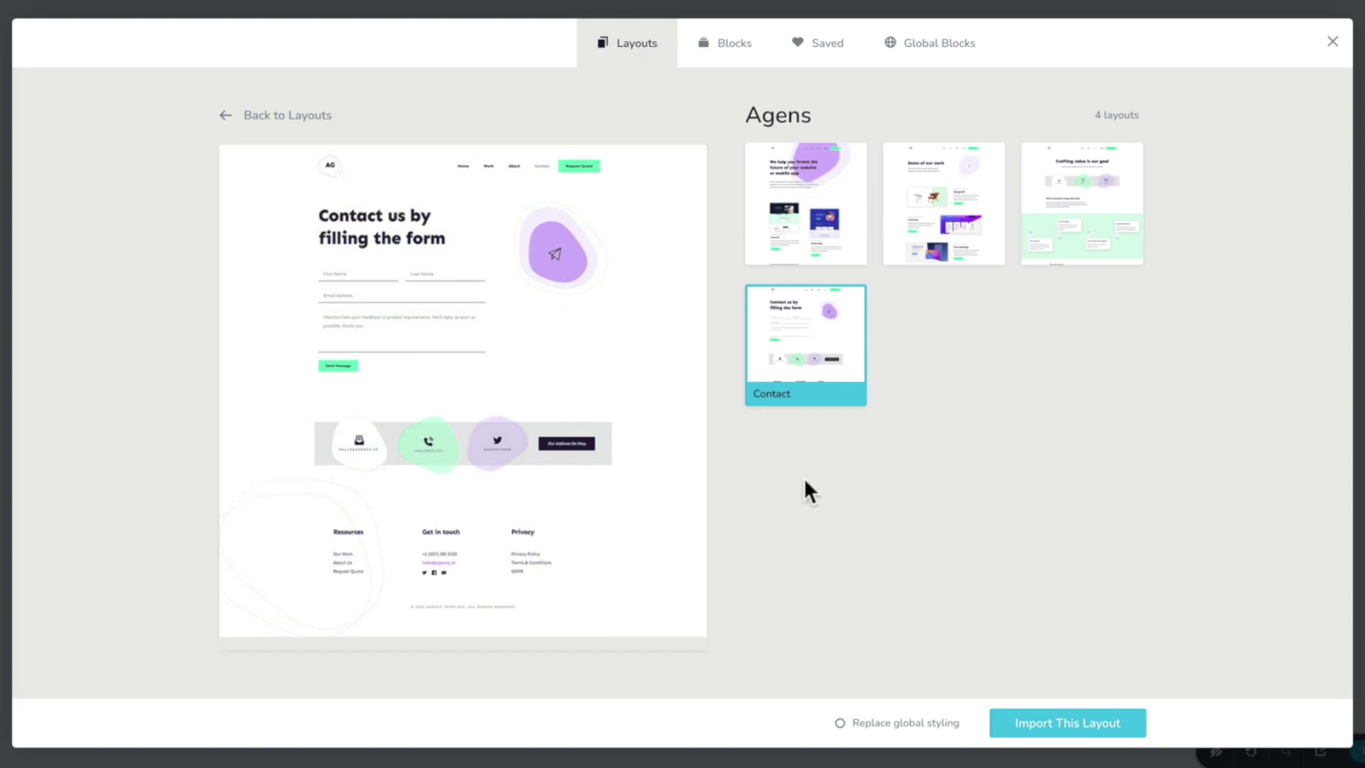
left_click(739, 51)
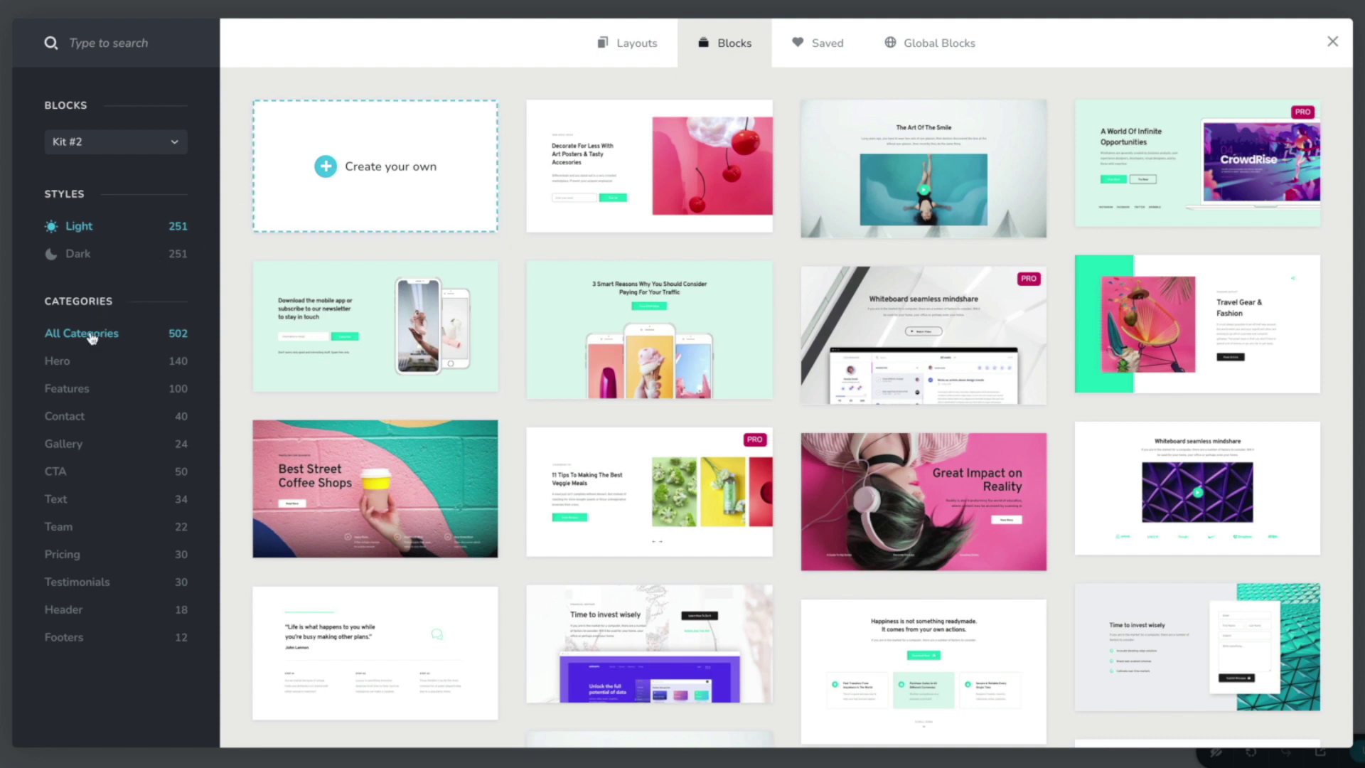
- Filter the library to Hero blocks and insert the pink 'Great Impact on Reality' hero
left_click(75, 368)
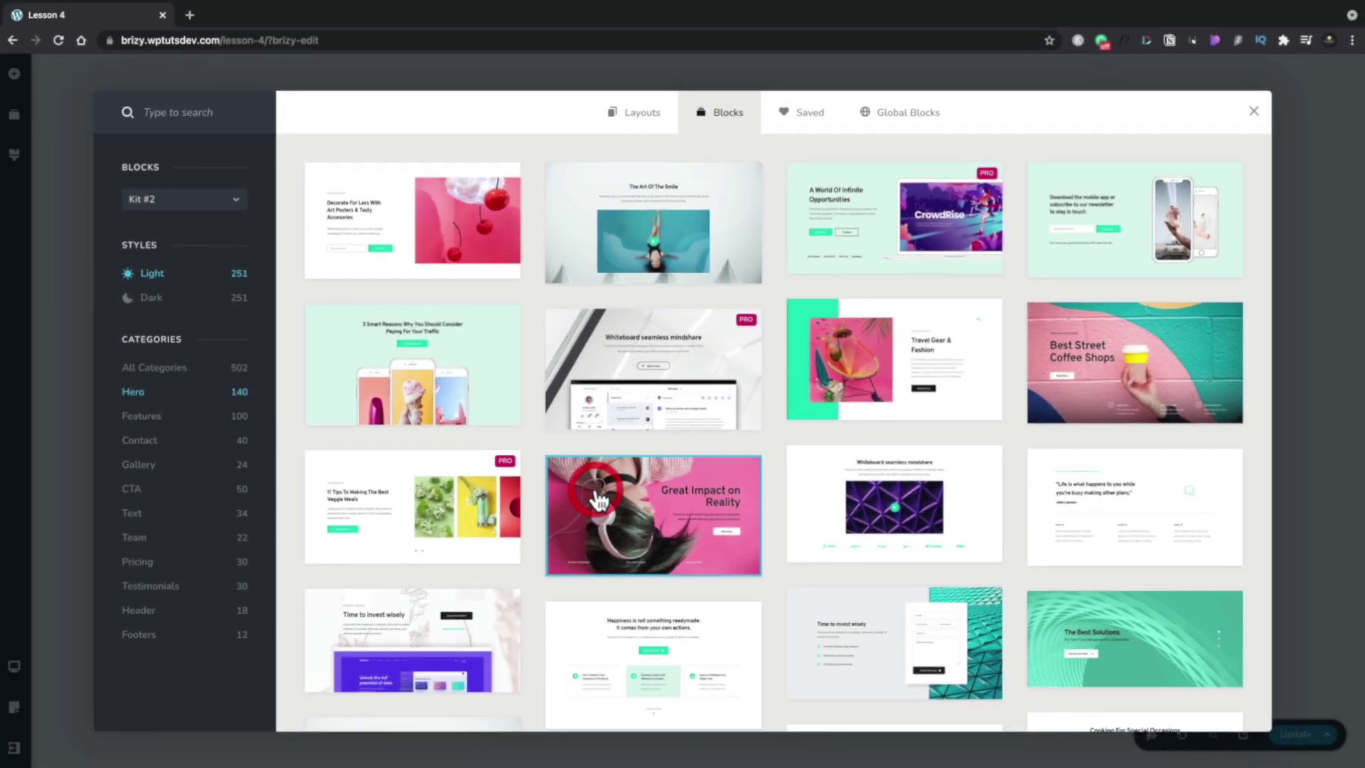
left_click(587, 487)
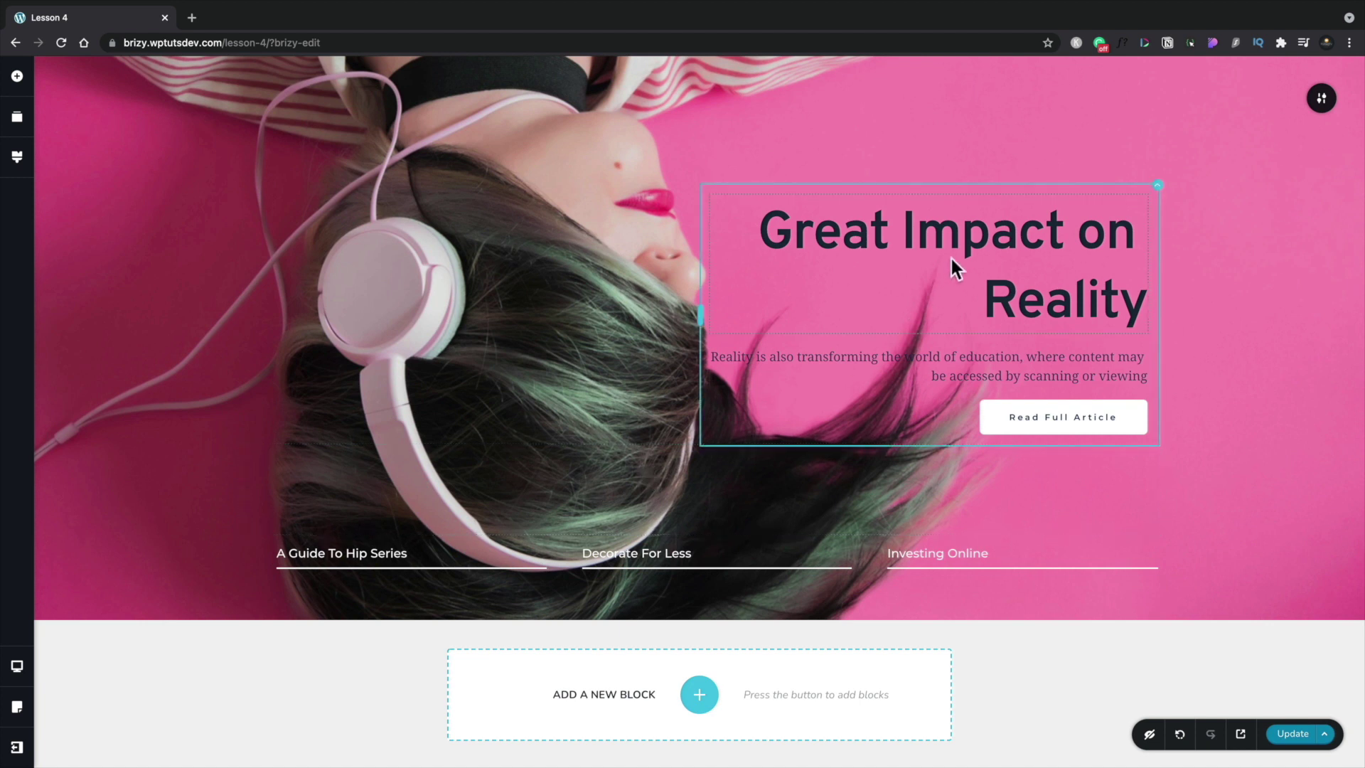
- Replace the hero headline 'Great Impact on Reality' with 'High Quality Headphones'
double_click(959, 237)
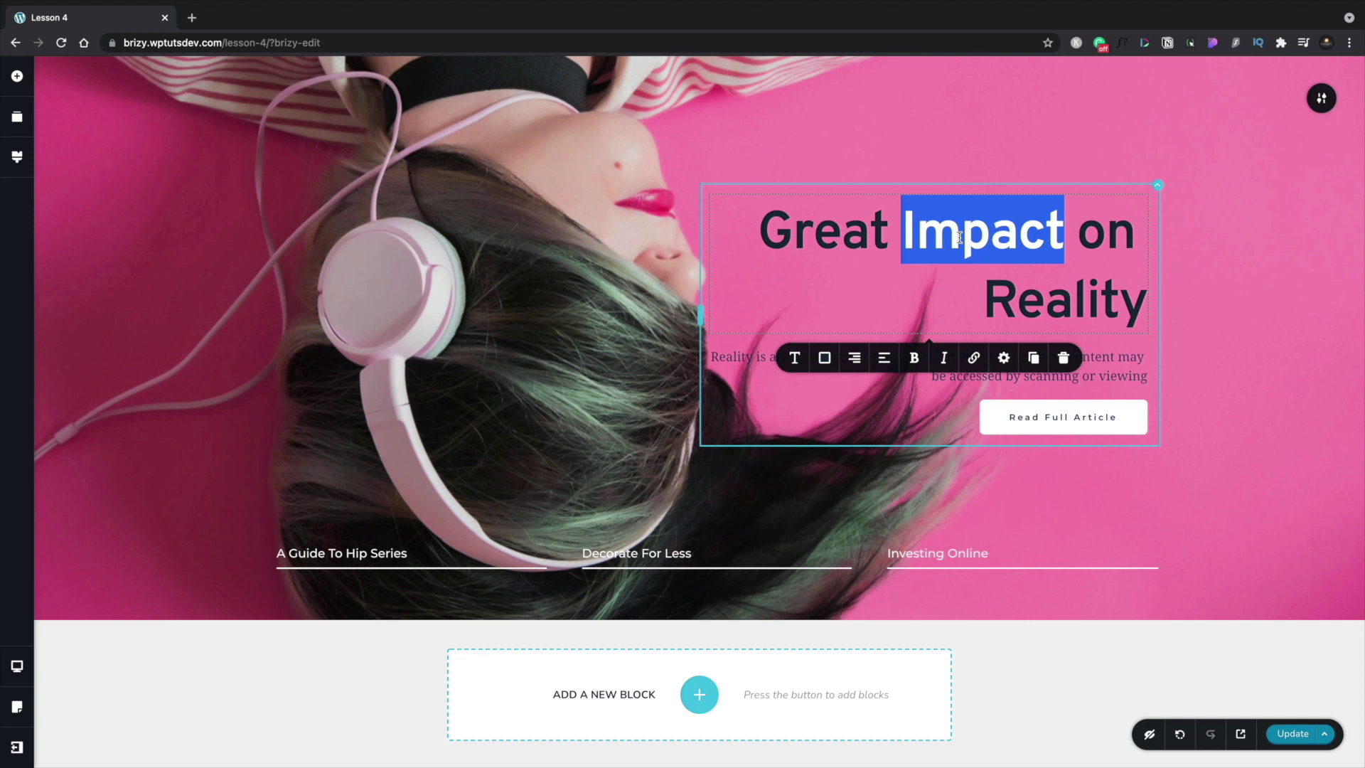
triple_click(979, 225)
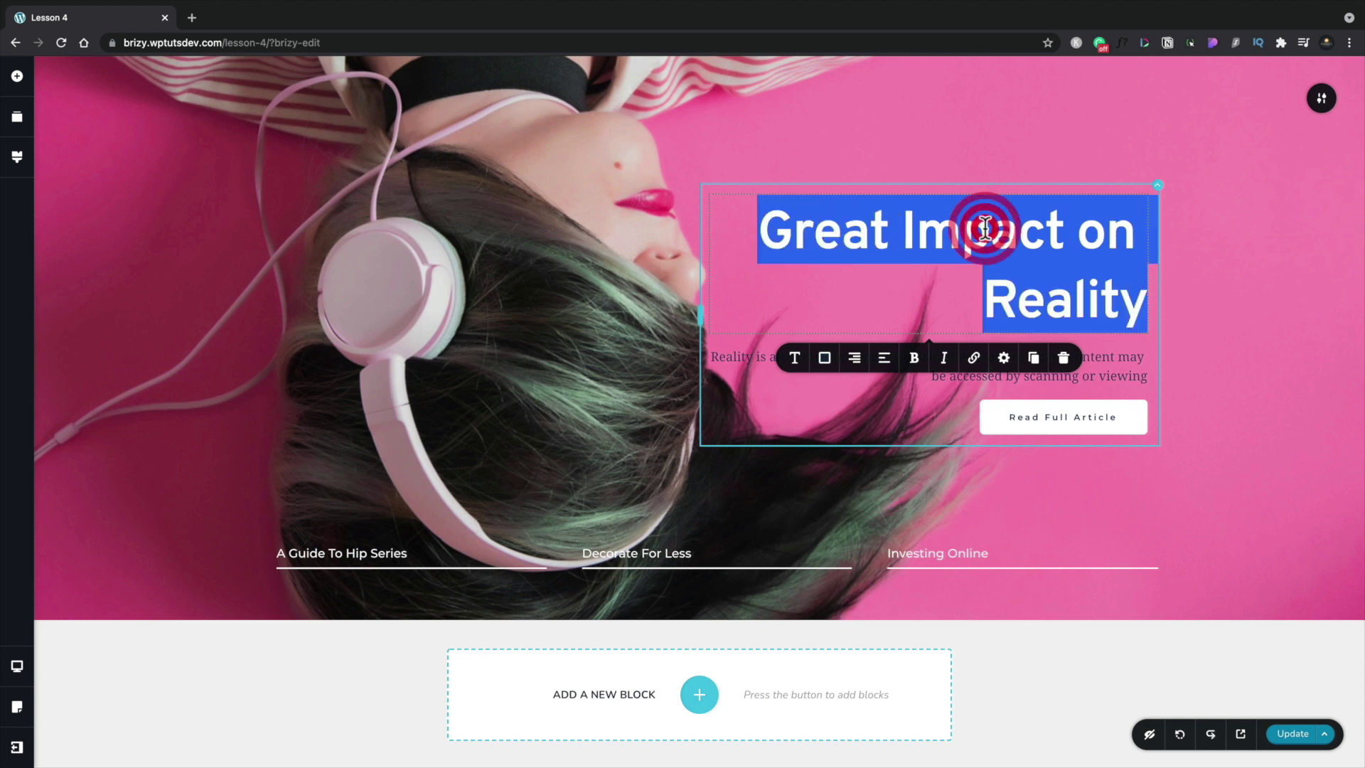
type("High Quality Headphones")
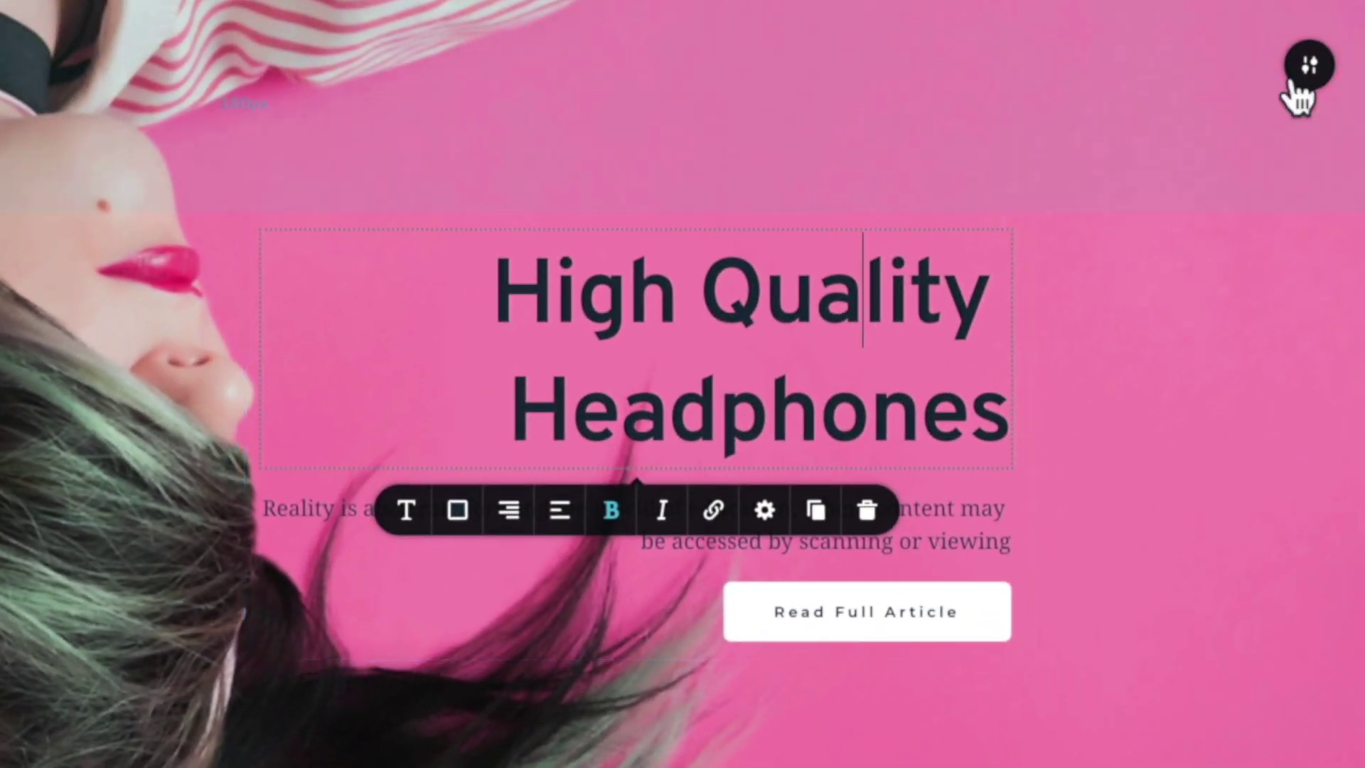
left_click(1309, 70)
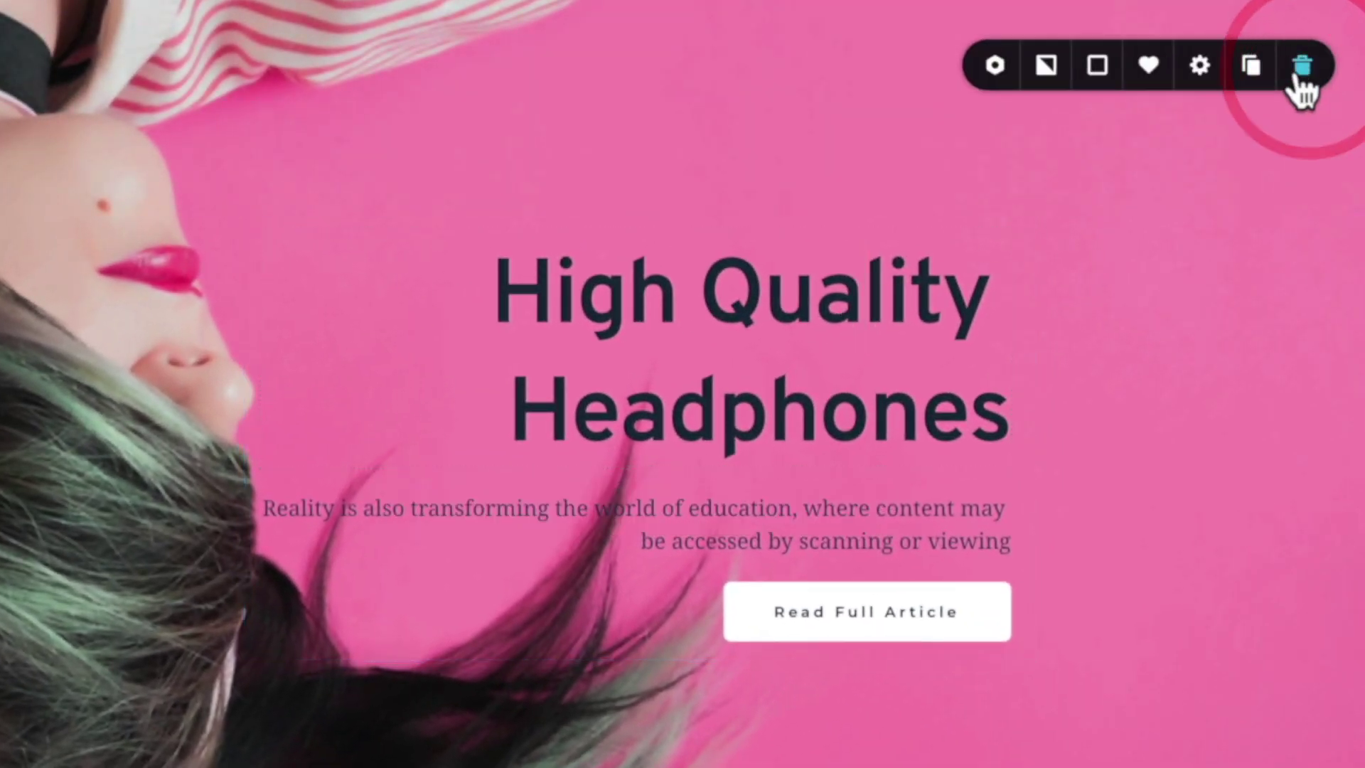
- Swap the hero's pink headphones background for the teal photo of a smiling woman with headphones
left_click(1057, 69)
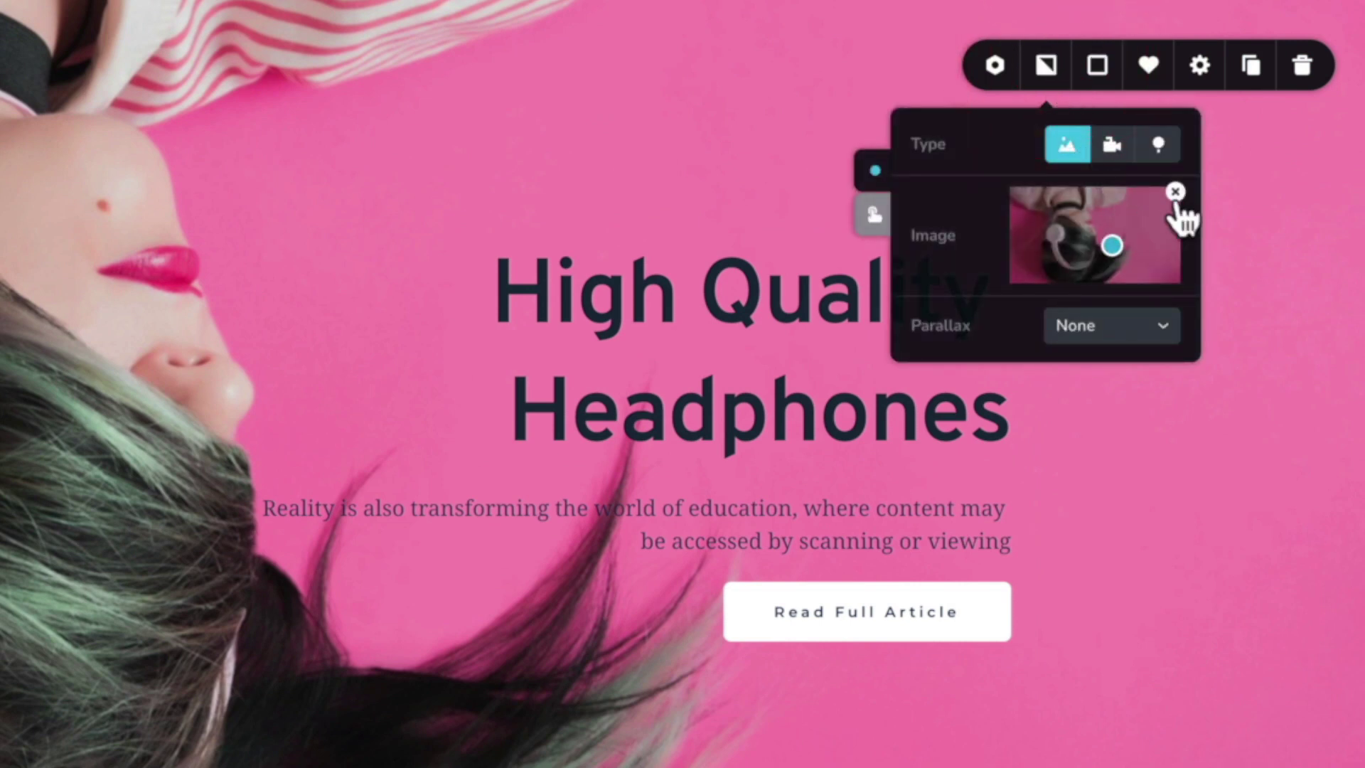
left_click(1175, 193)
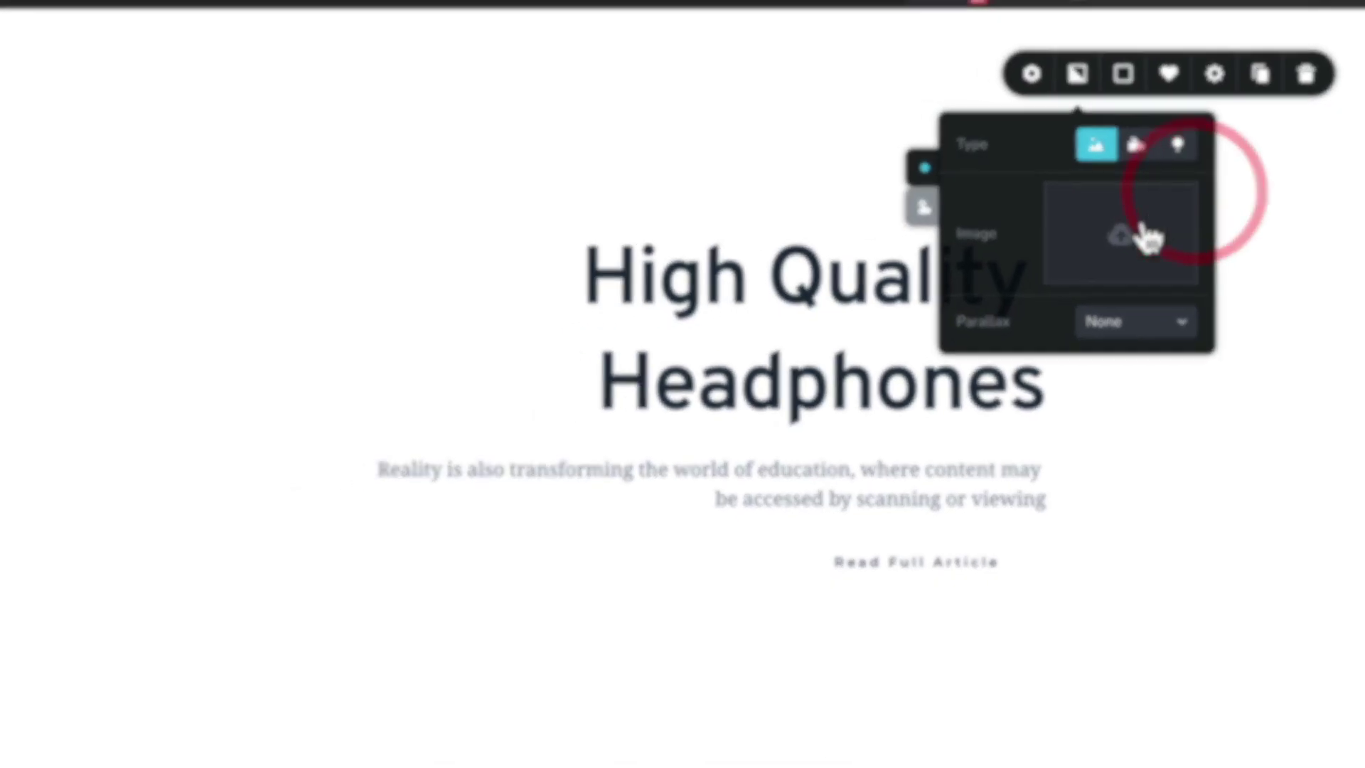
left_click(1146, 237)
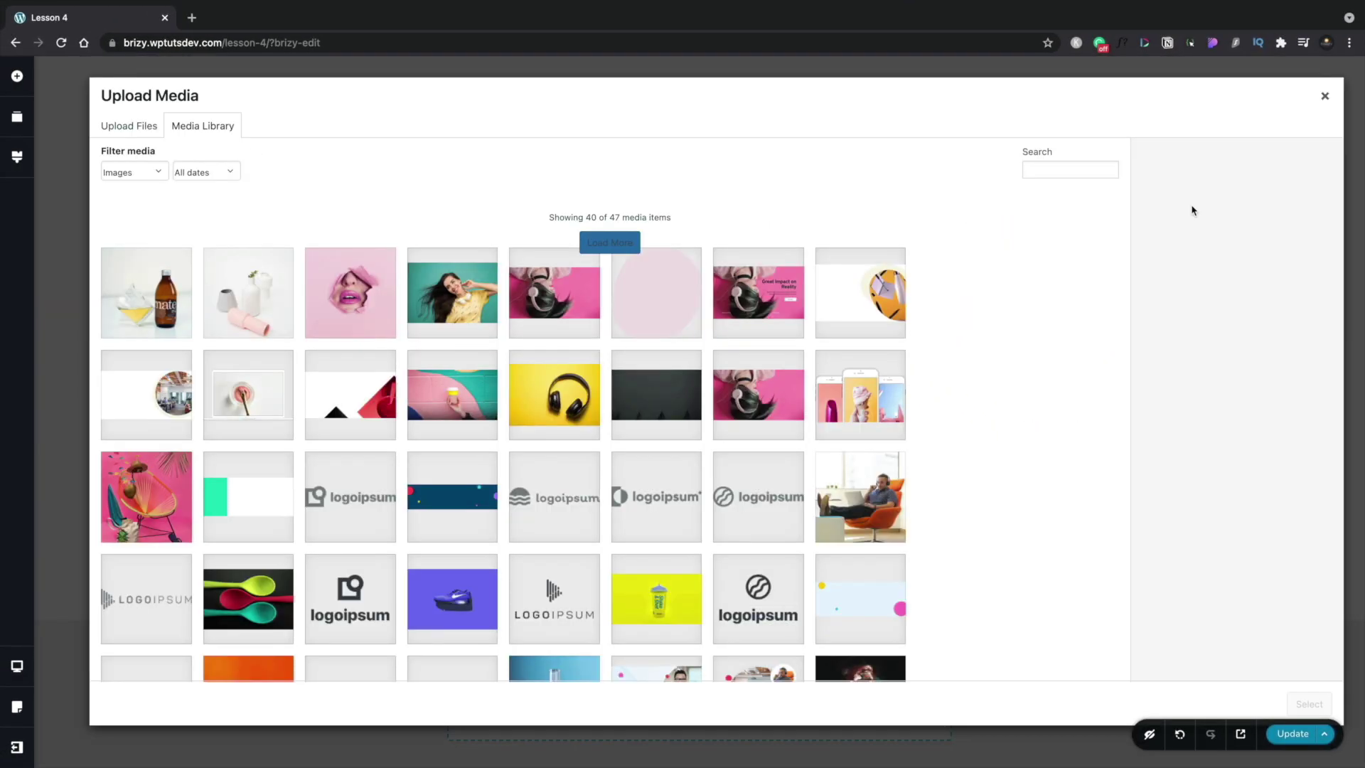
left_click(452, 306)
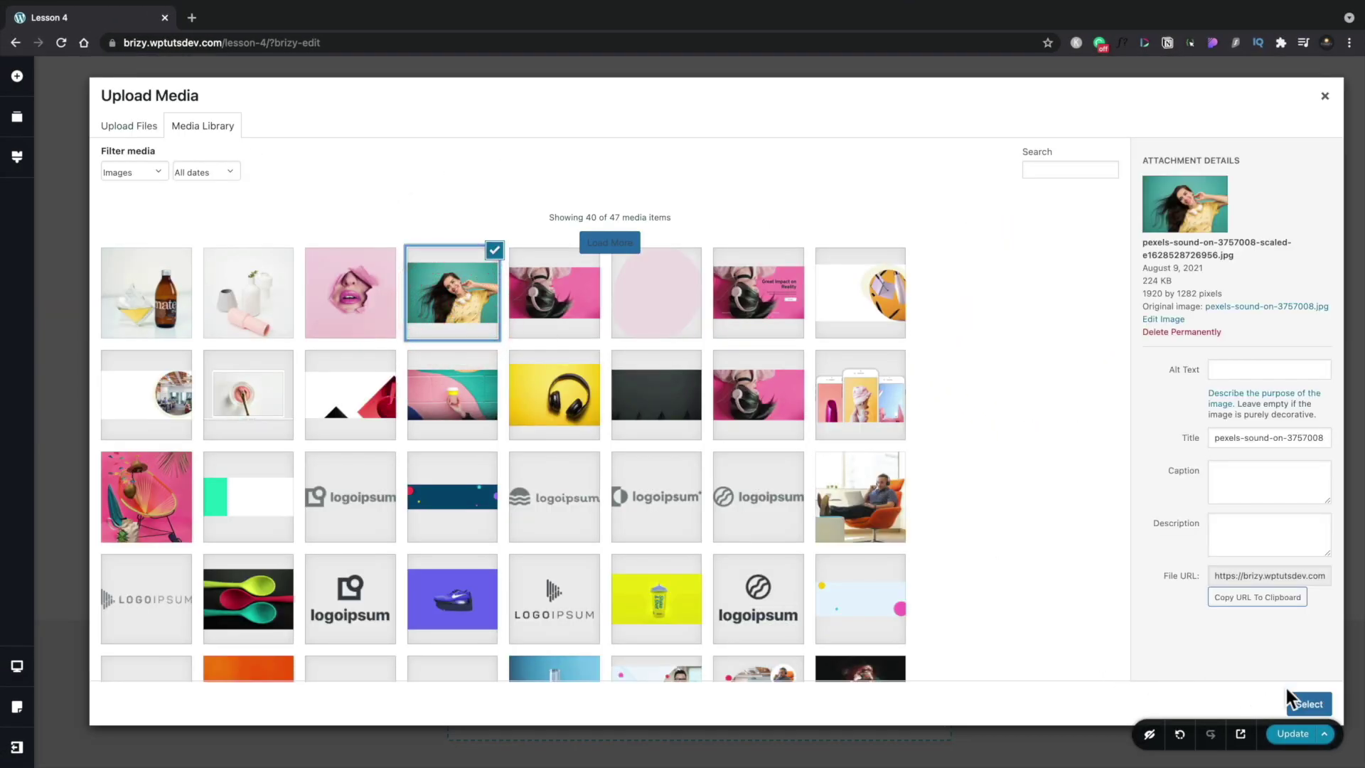
left_click(1309, 704)
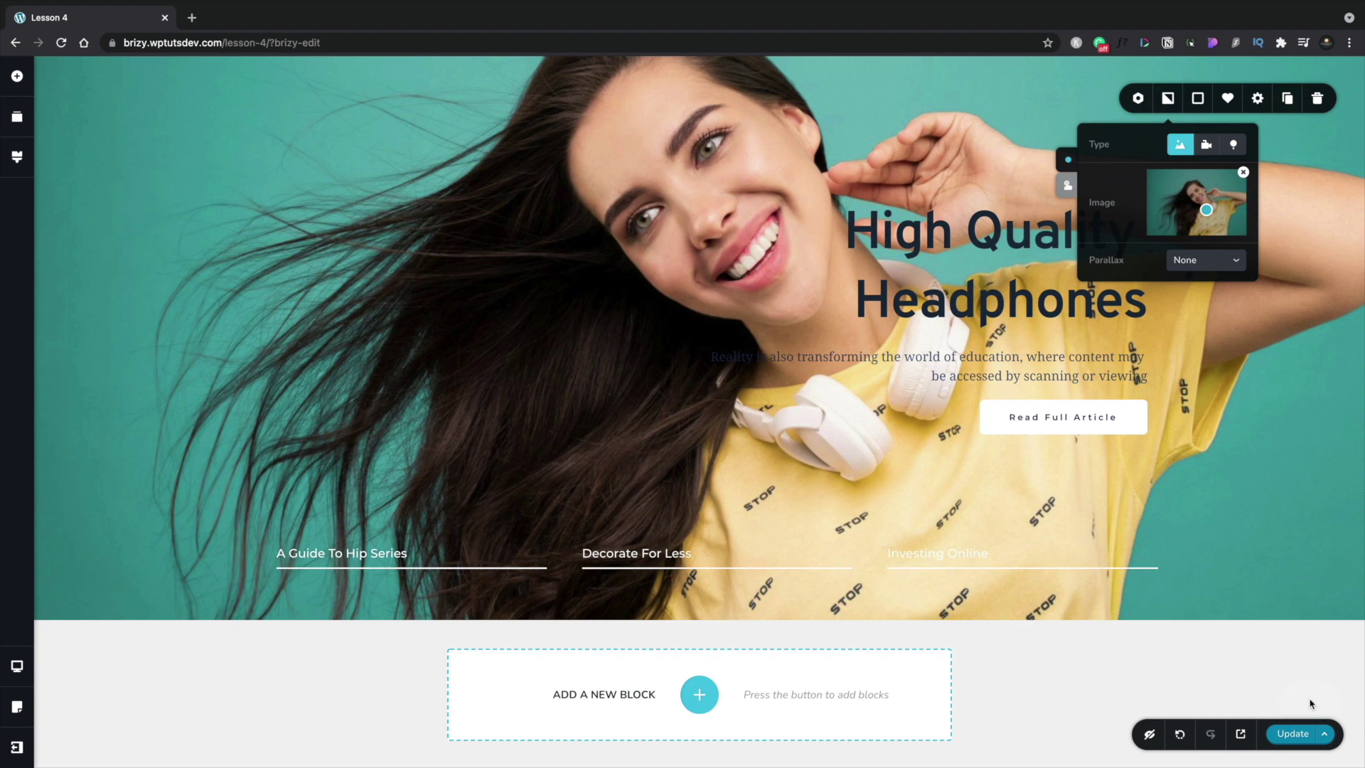
left_click(1084, 689)
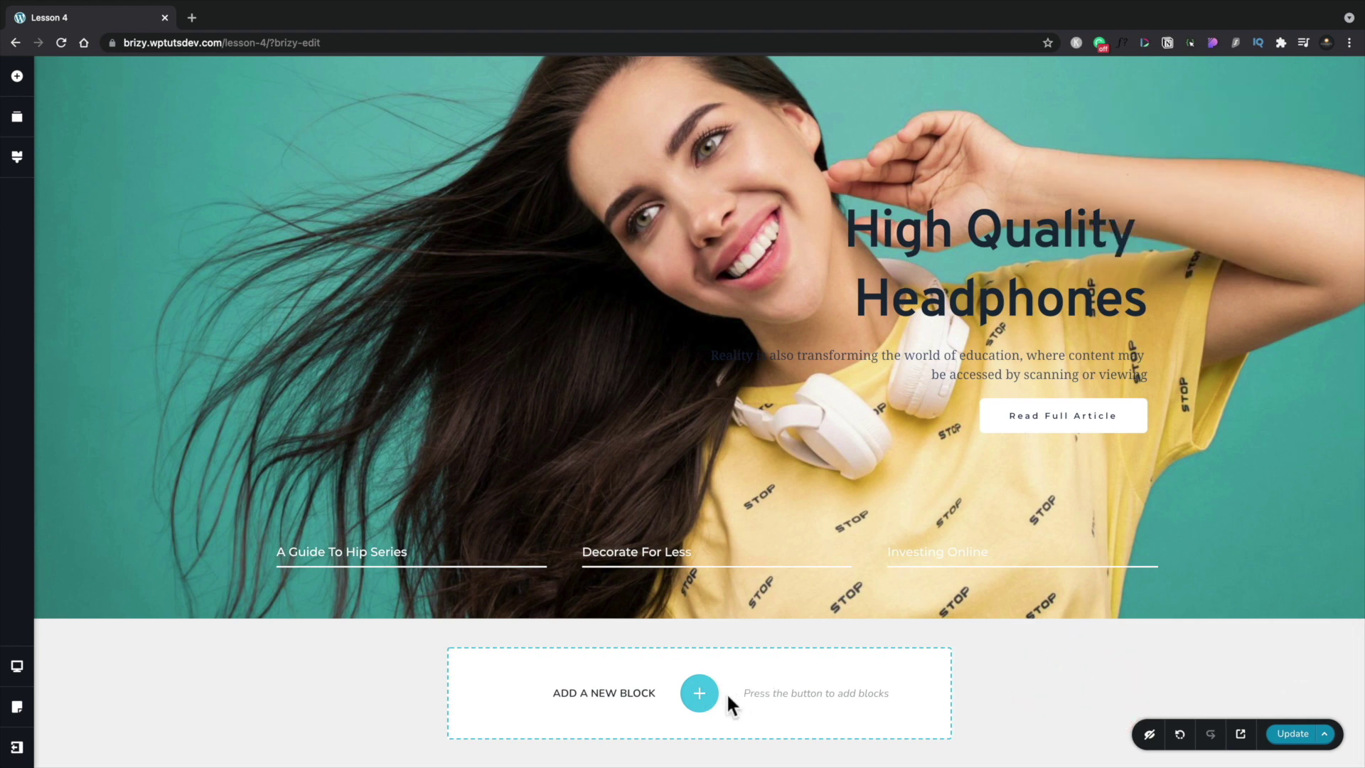
- Insert the dark three-card Features block, starting with 'Cultivate real-time markets', below the hero
left_click(704, 697)
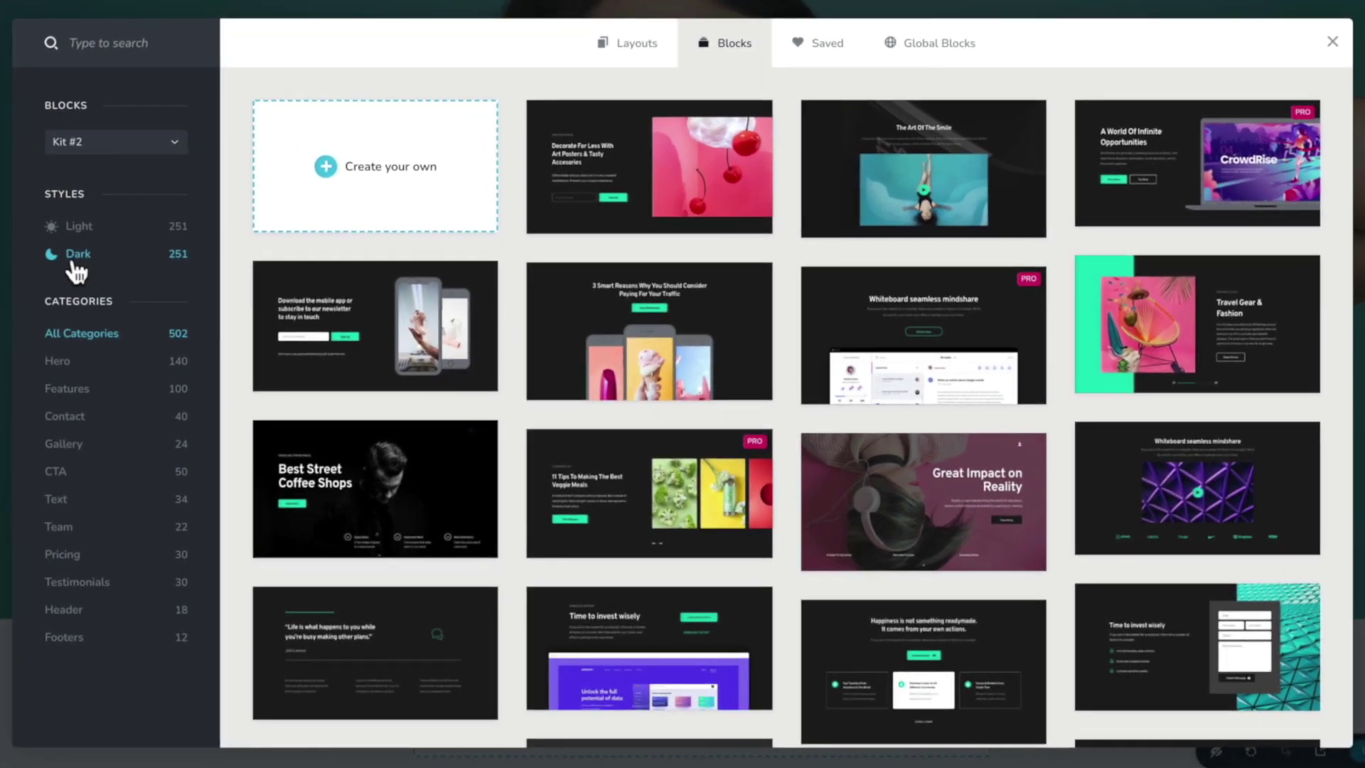
left_click(84, 391)
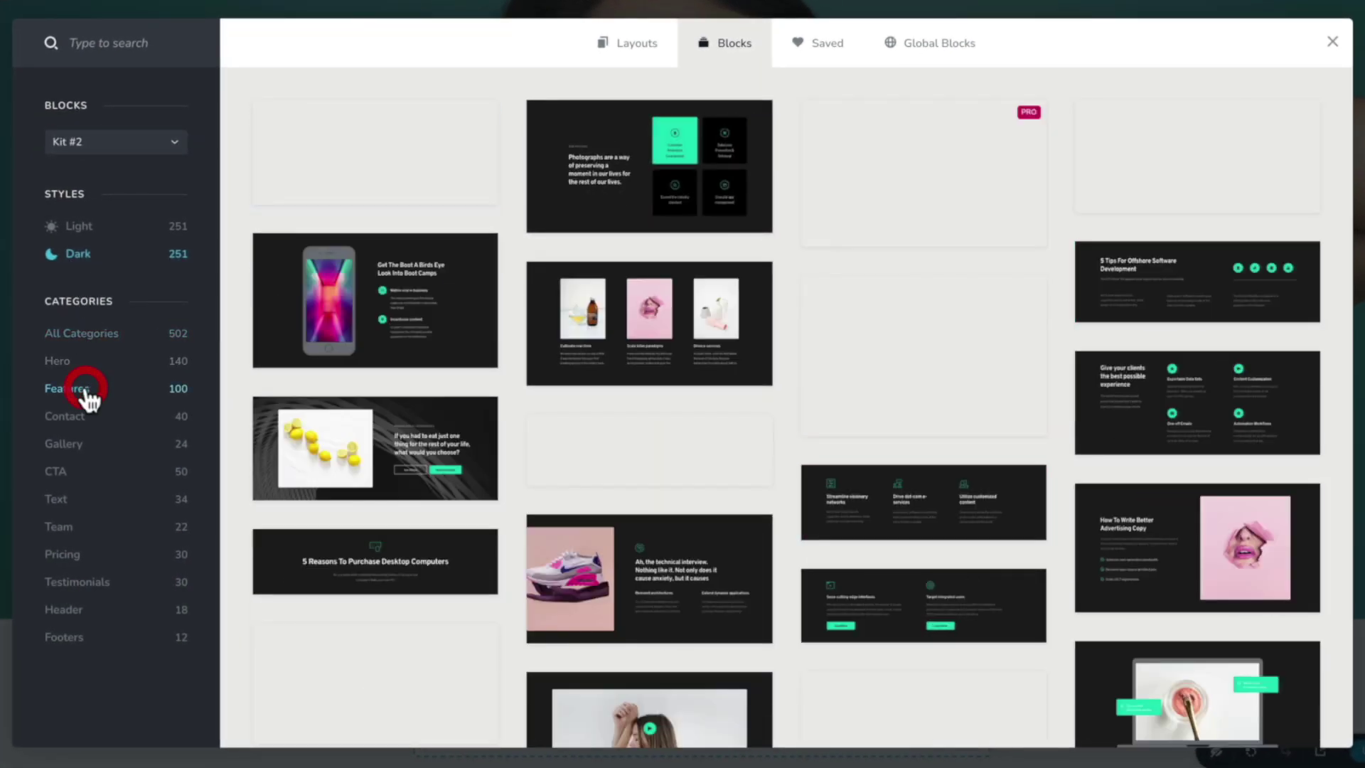
left_click(670, 360)
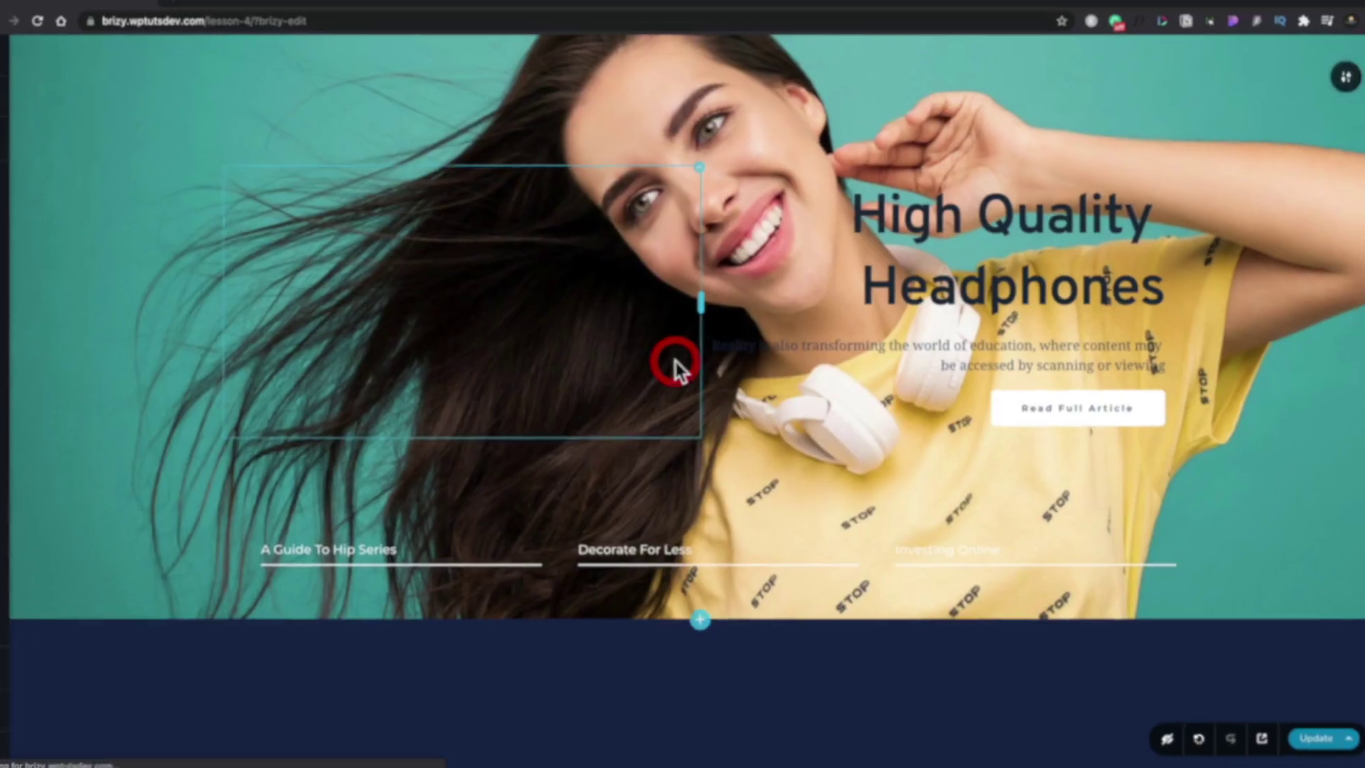
scroll(722, 498, "down", 4)
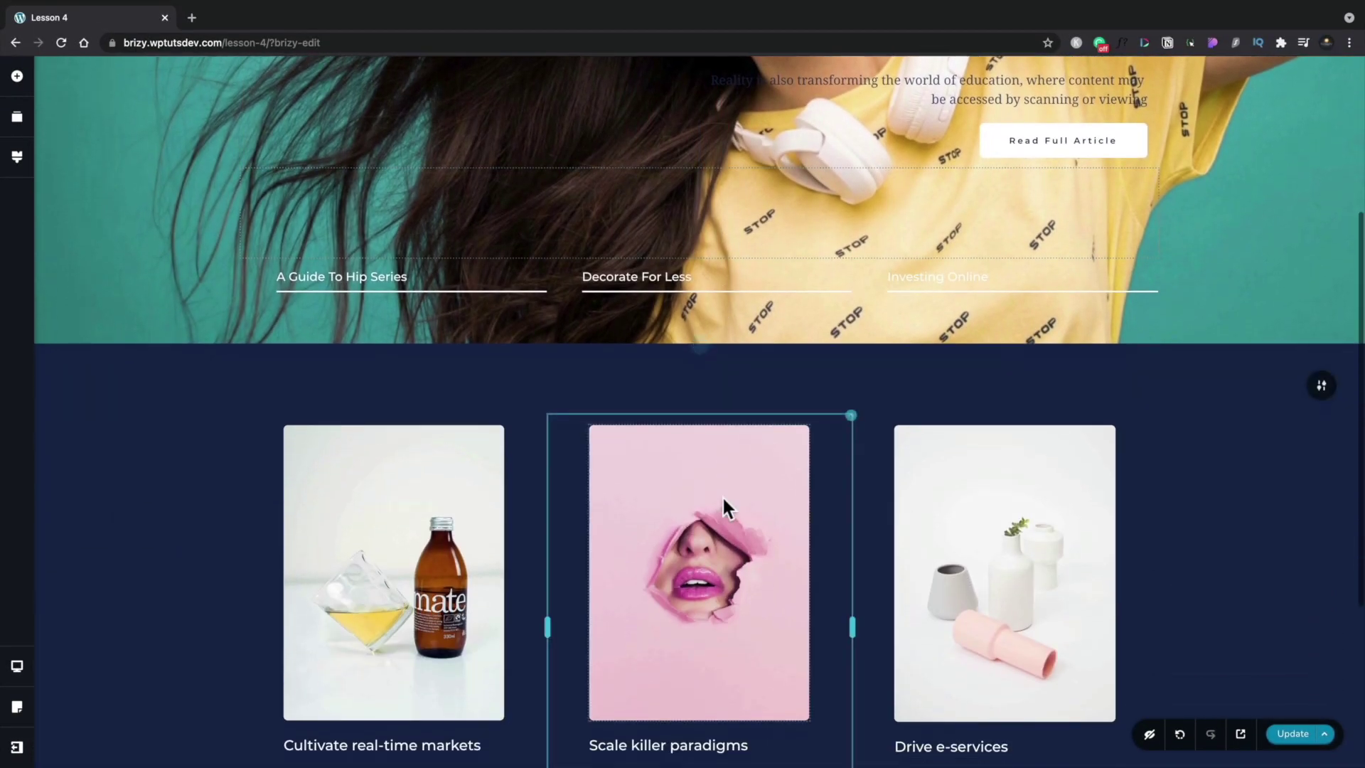
scroll(722, 495, "down", 3)
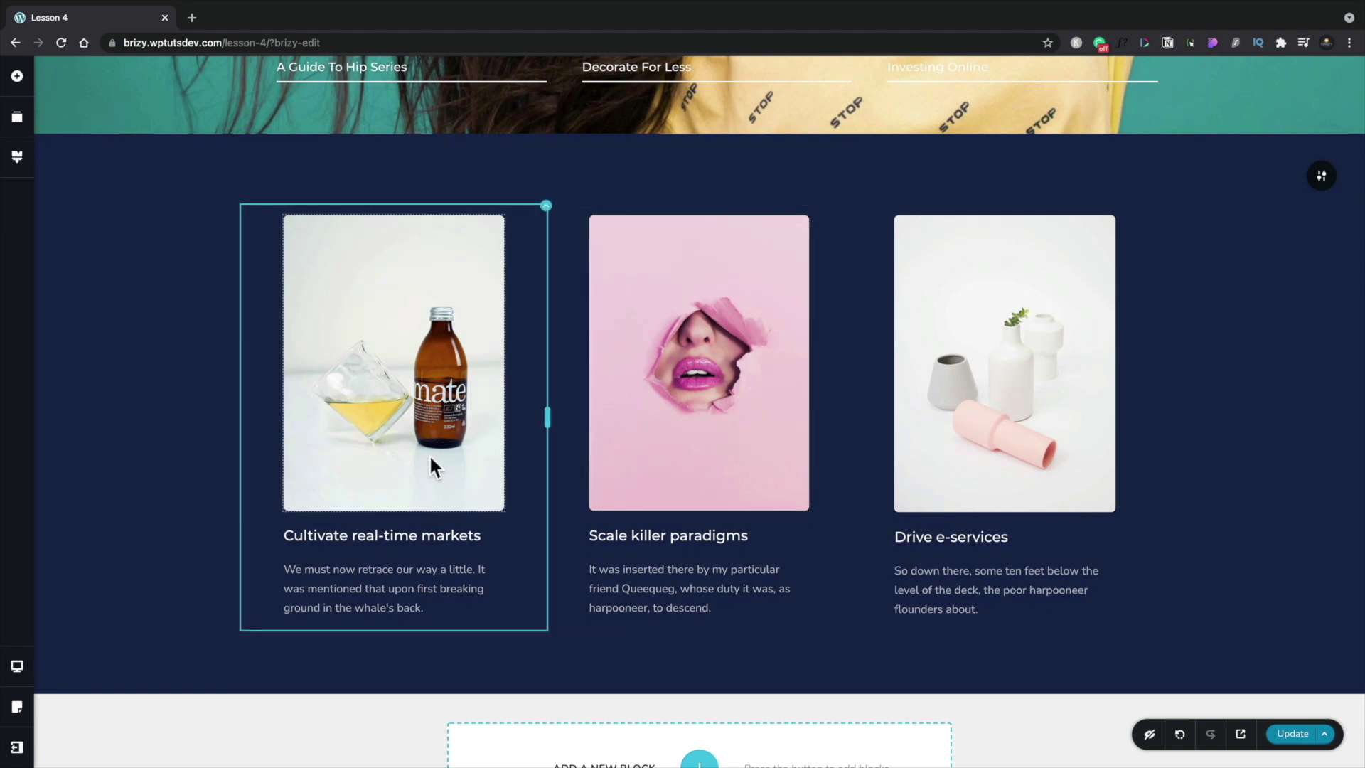
scroll(431, 463, "down", 1)
- Insert the light Gallery block showing the black bracelet, portrait and rose photos
left_click(699, 700)
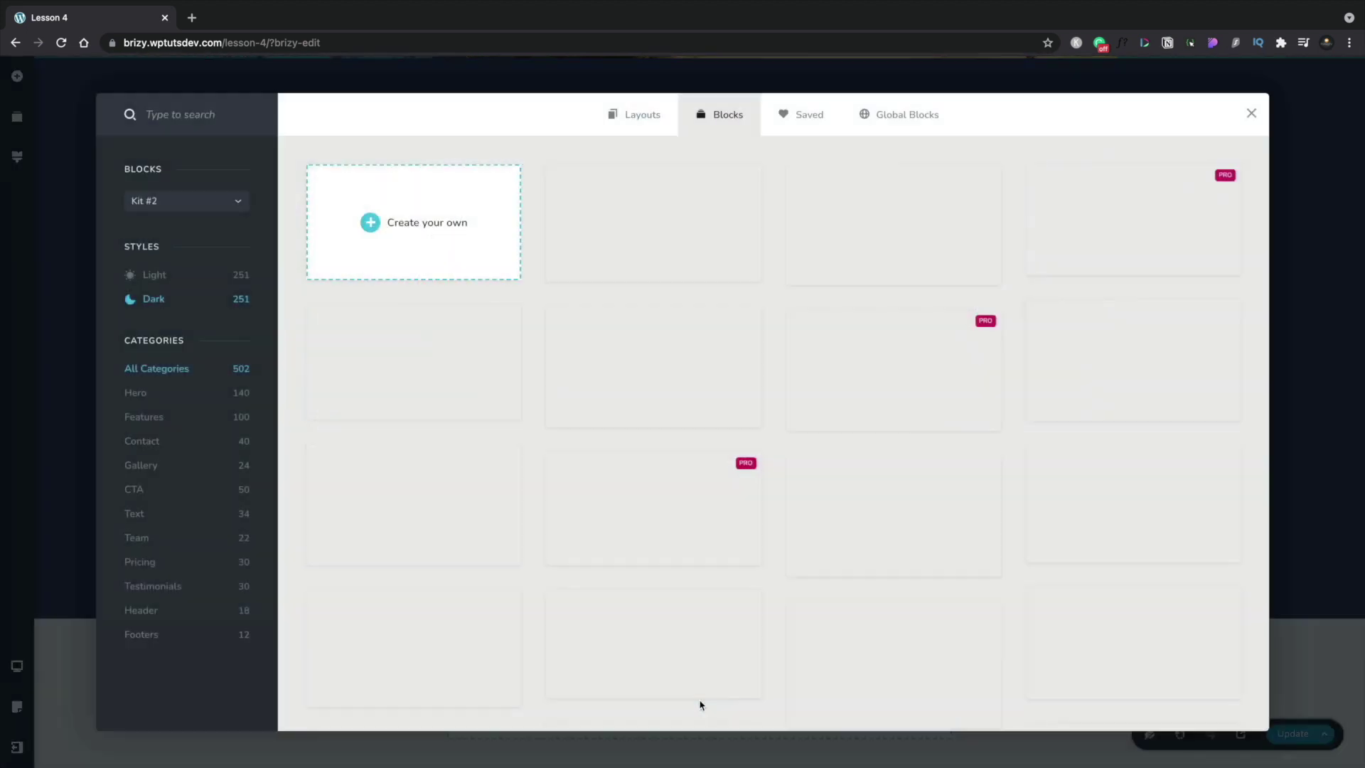
left_click(163, 475)
left_click(170, 278)
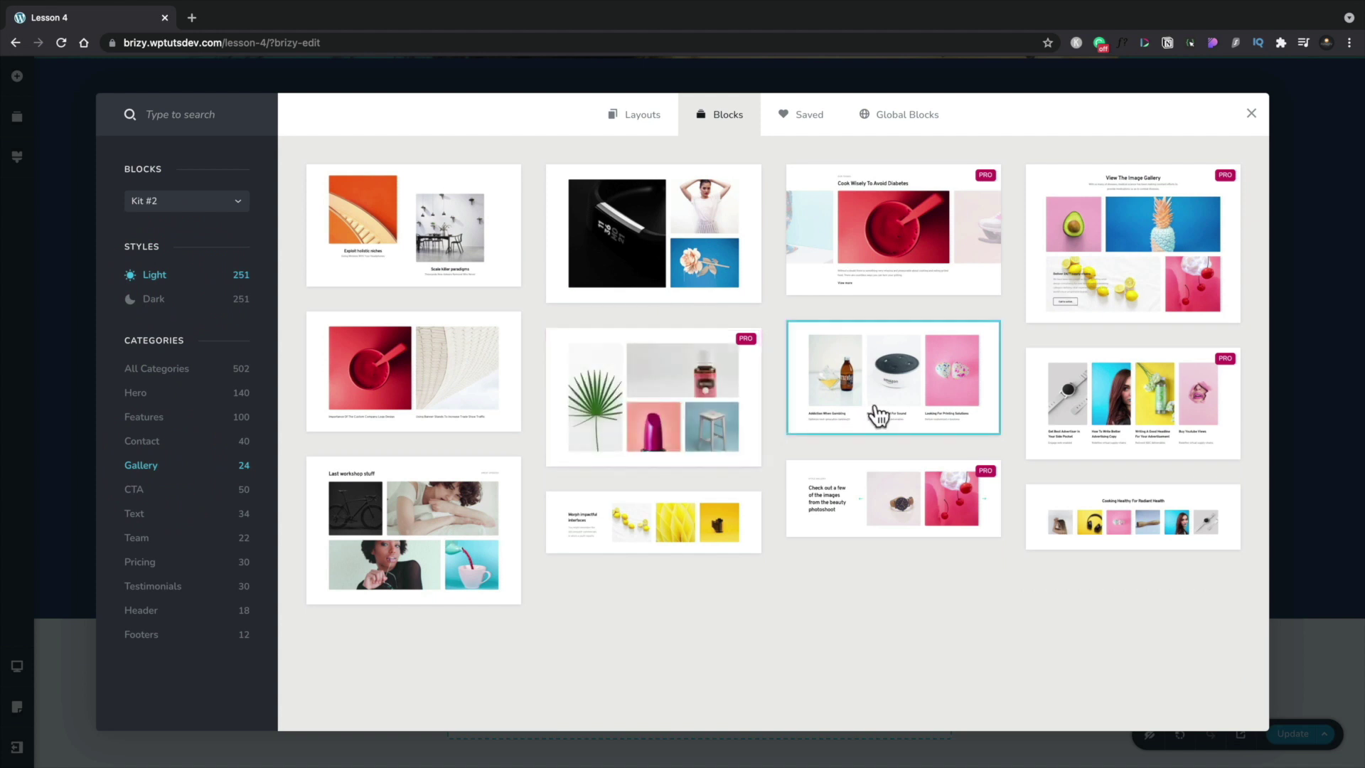
left_click(678, 240)
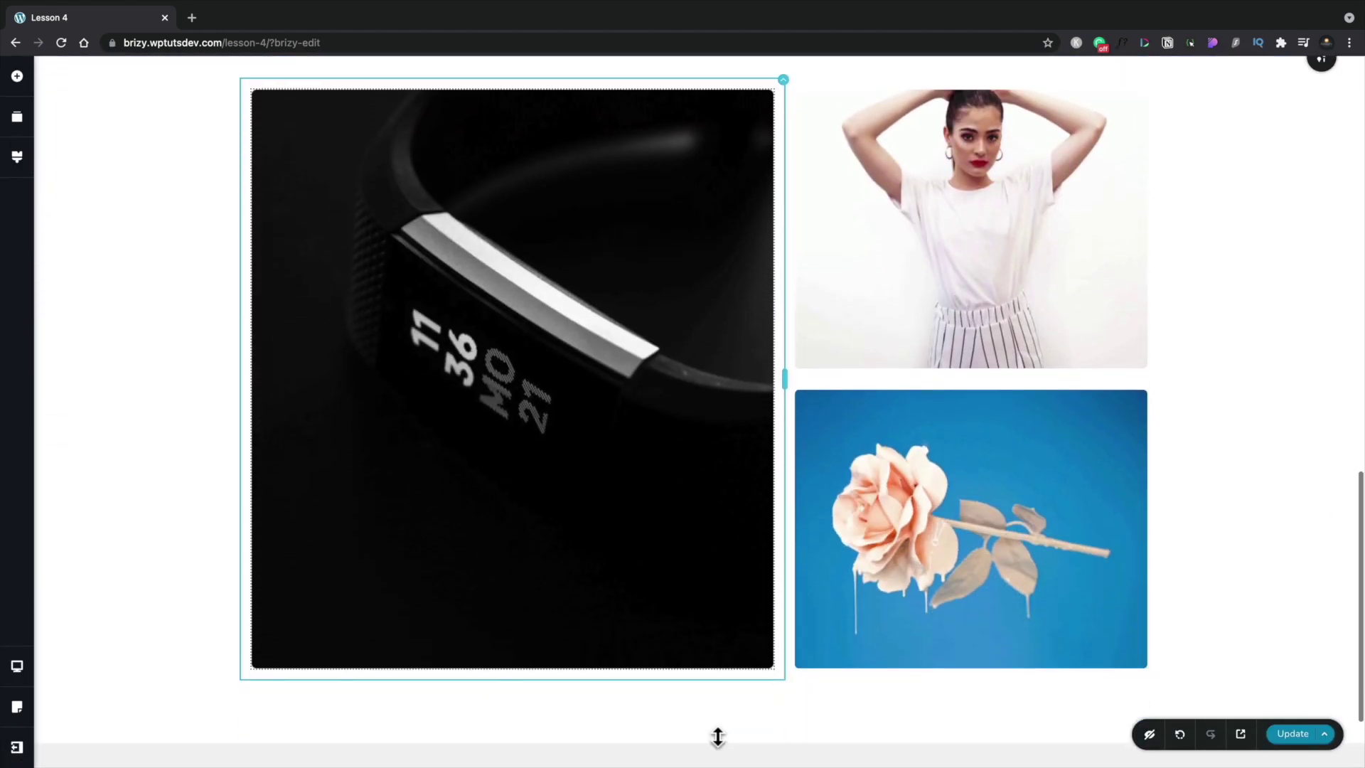
scroll(716, 731, "down", 2)
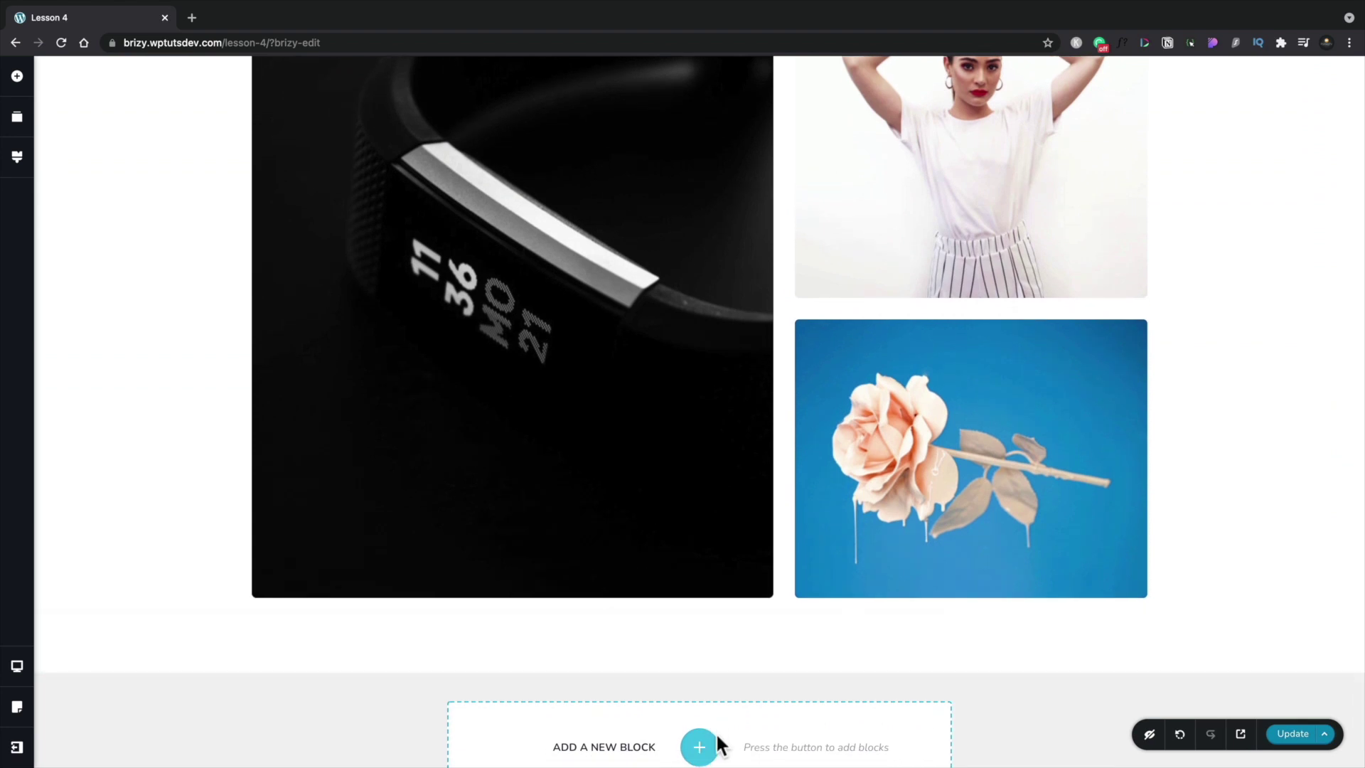
scroll(715, 732, "down", 1)
- Add an empty custom block below the gallery with a two-column row, image placeholder and text element
left_click(701, 704)
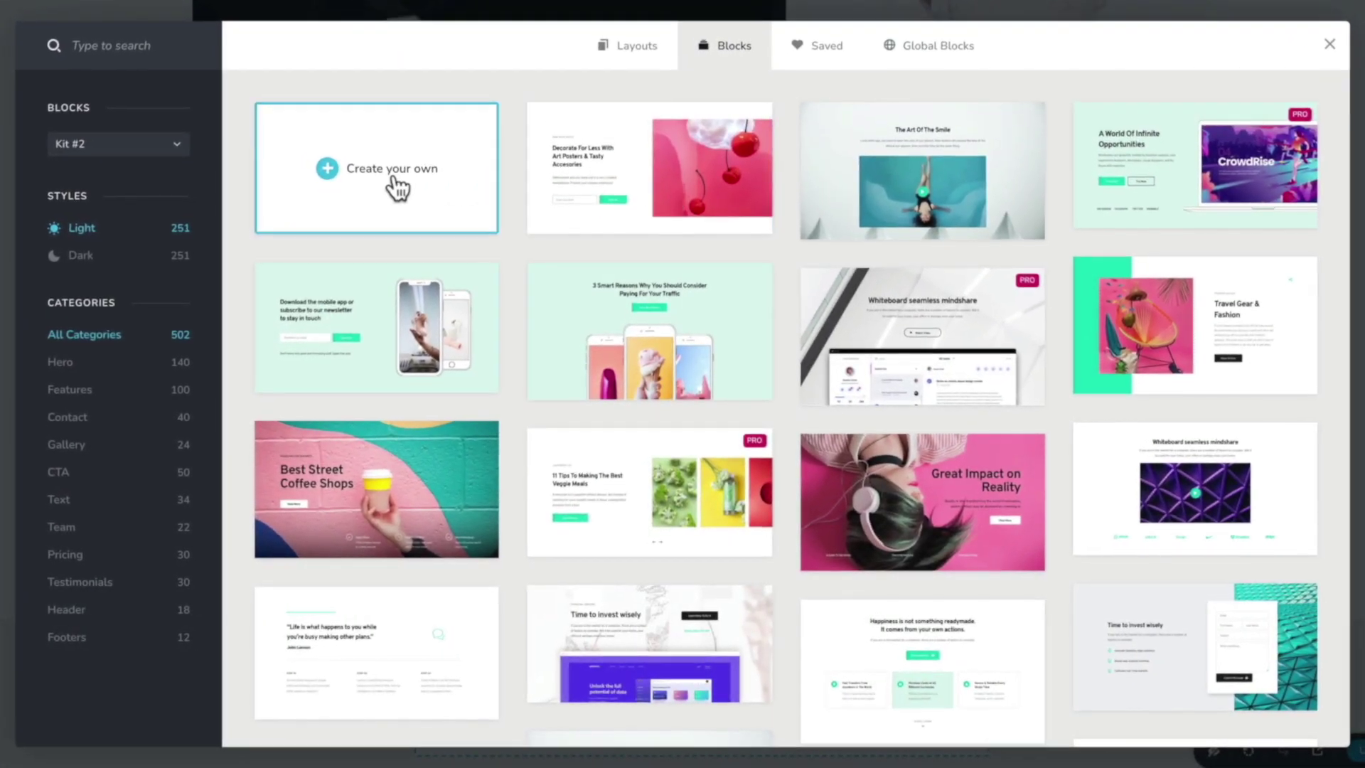
left_click(399, 186)
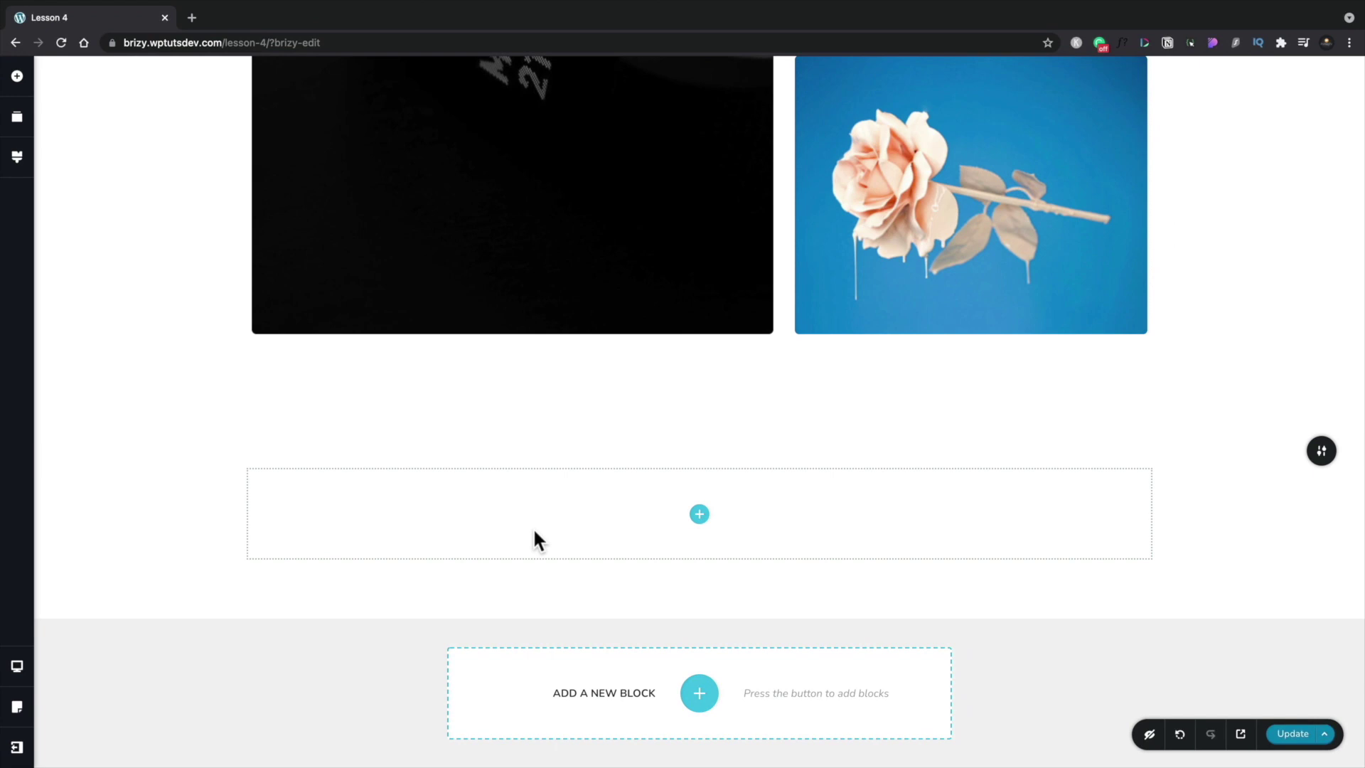
left_click(700, 514)
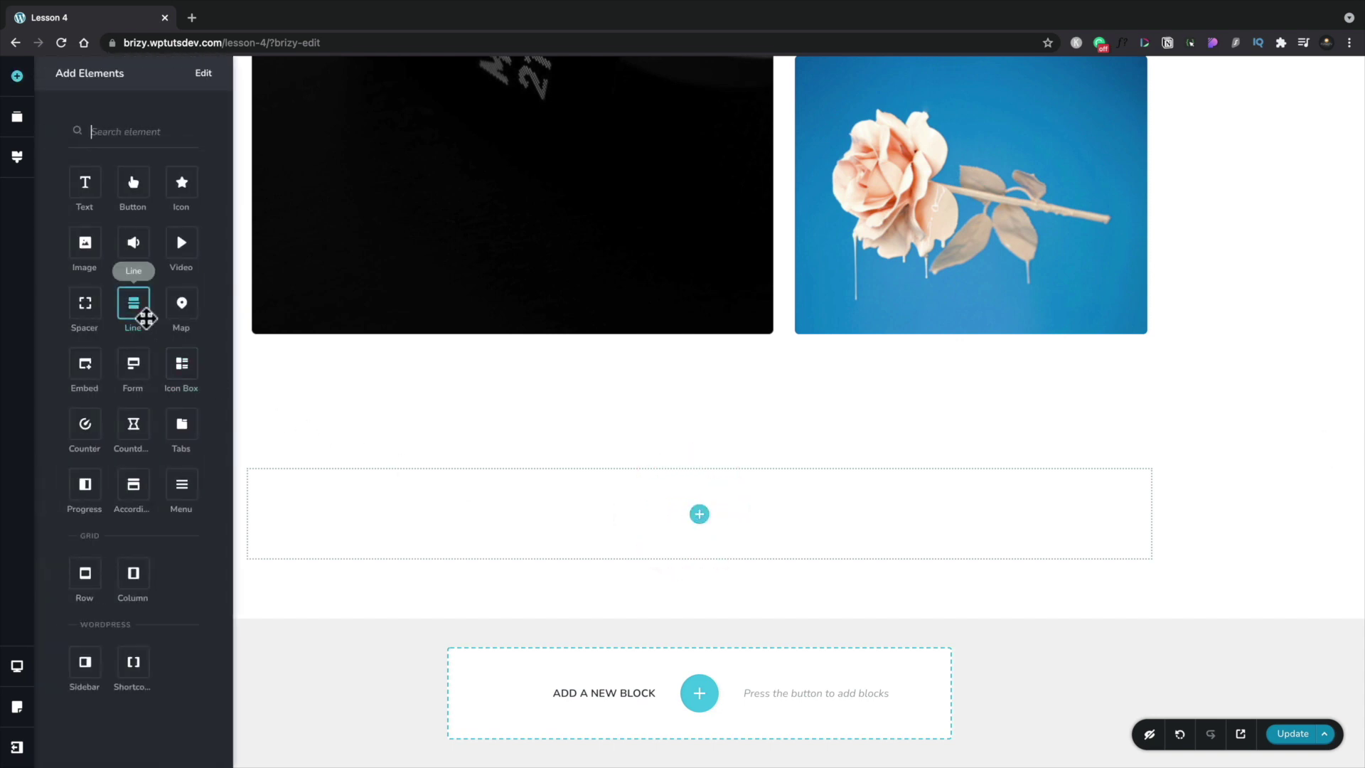
left_click_drag(145, 318, 326, 387)
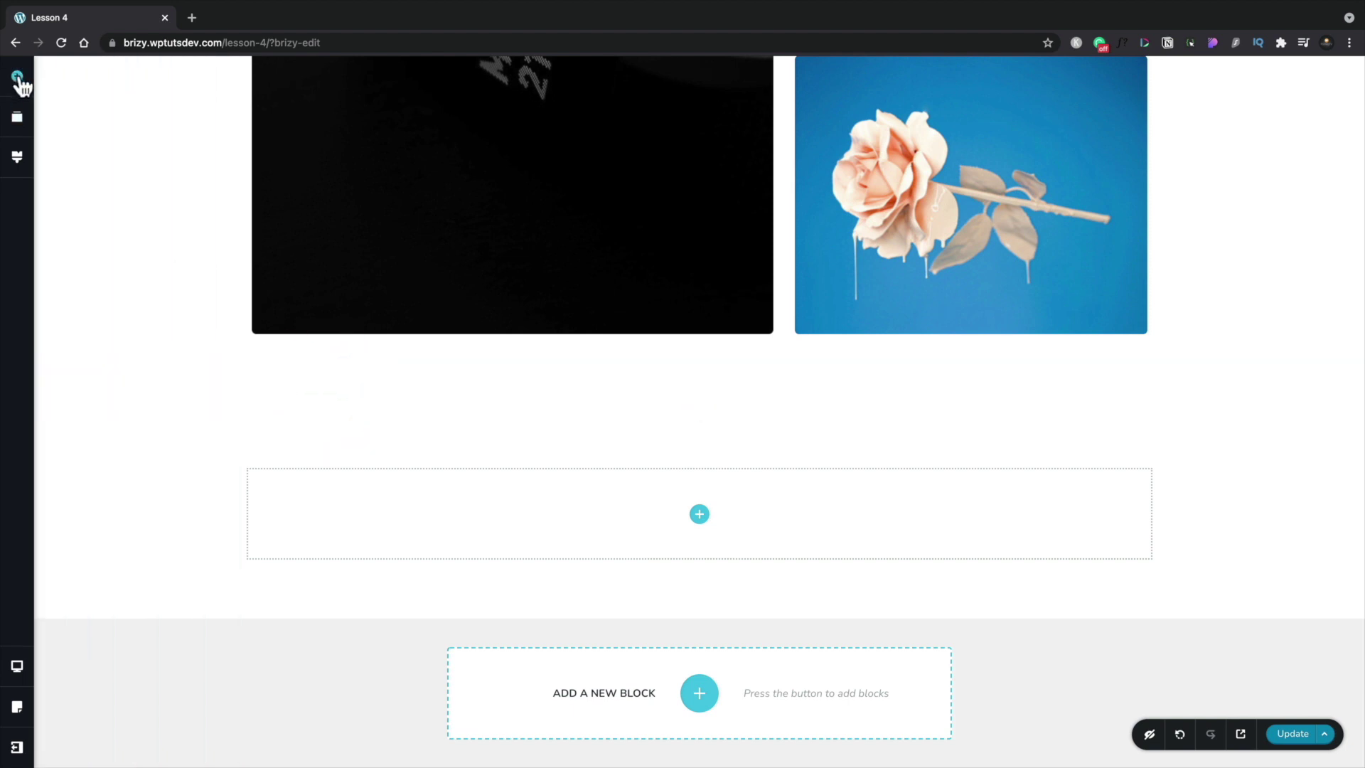
left_click(19, 78)
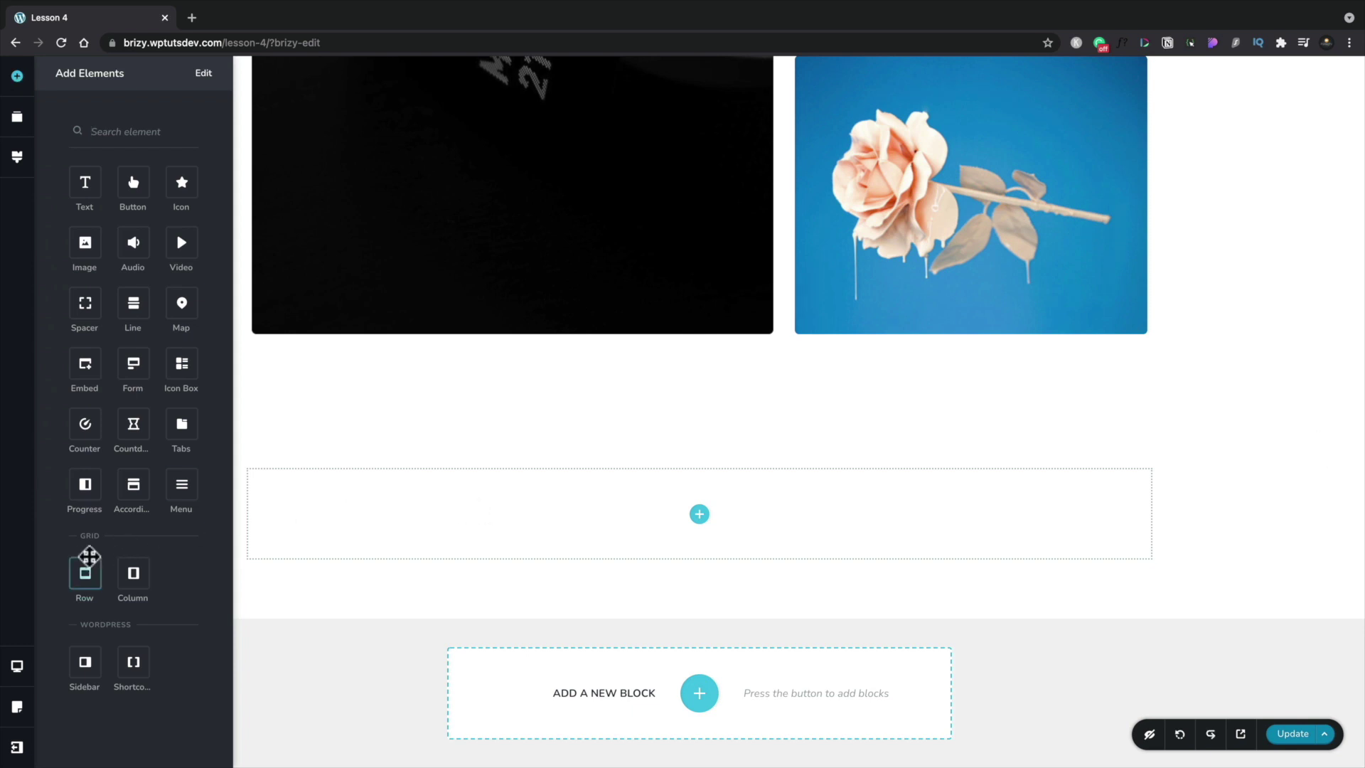
left_click_drag(126, 575, 408, 560)
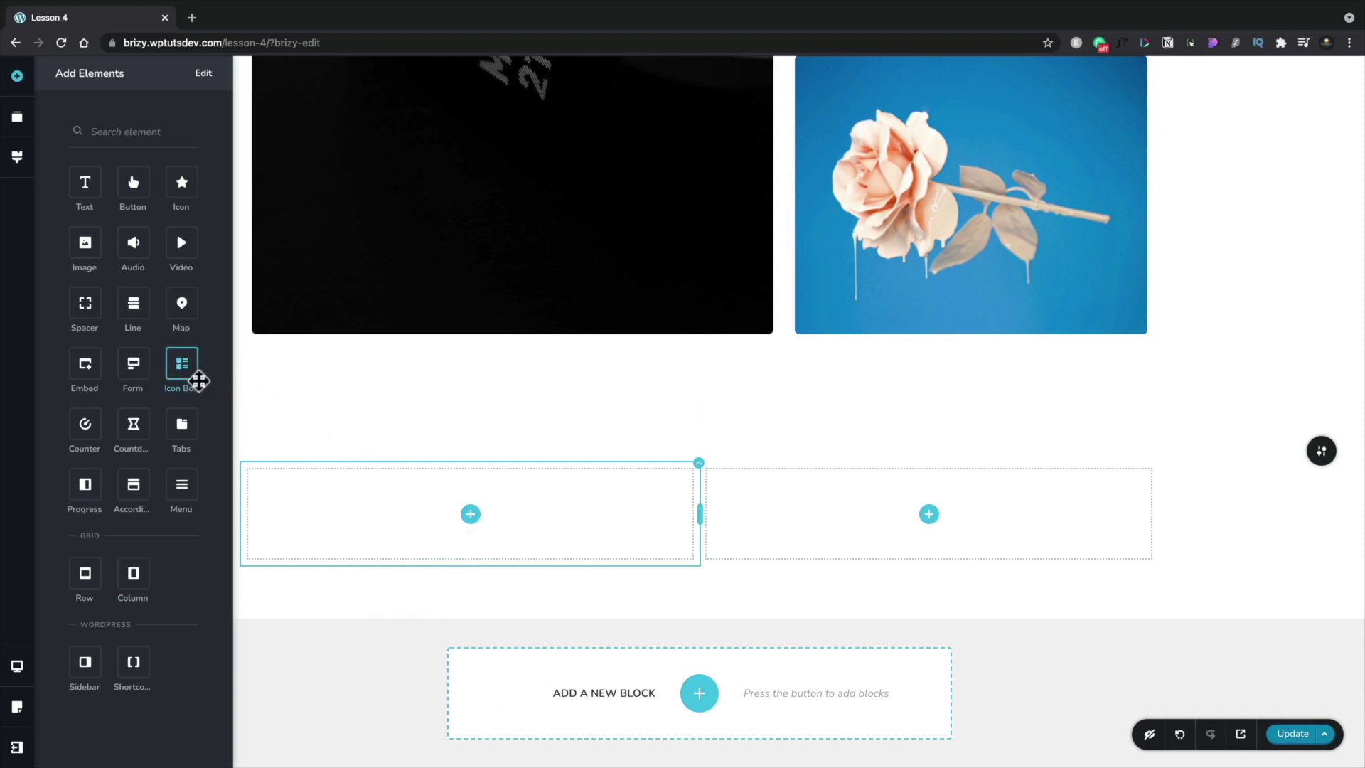
left_click_drag(85, 243, 370, 512)
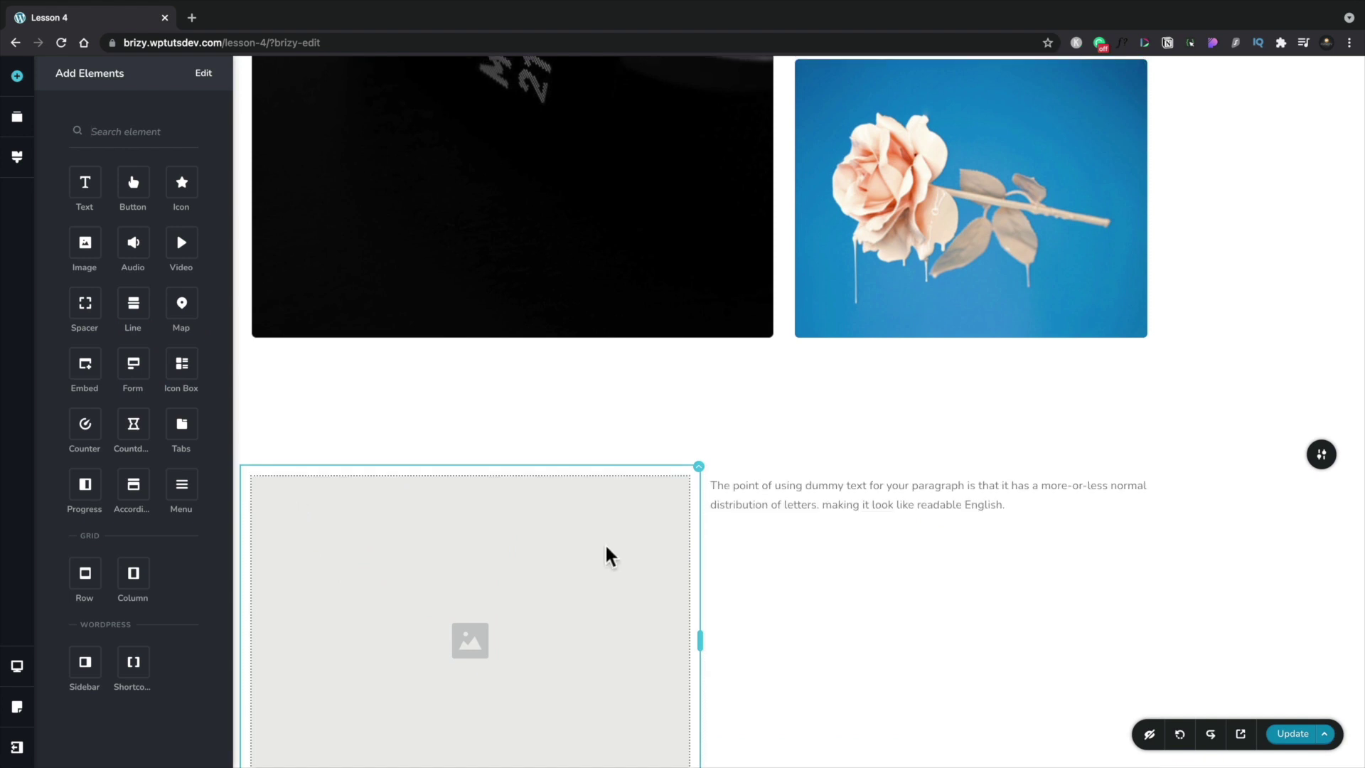
scroll(610, 556, "down", 3)
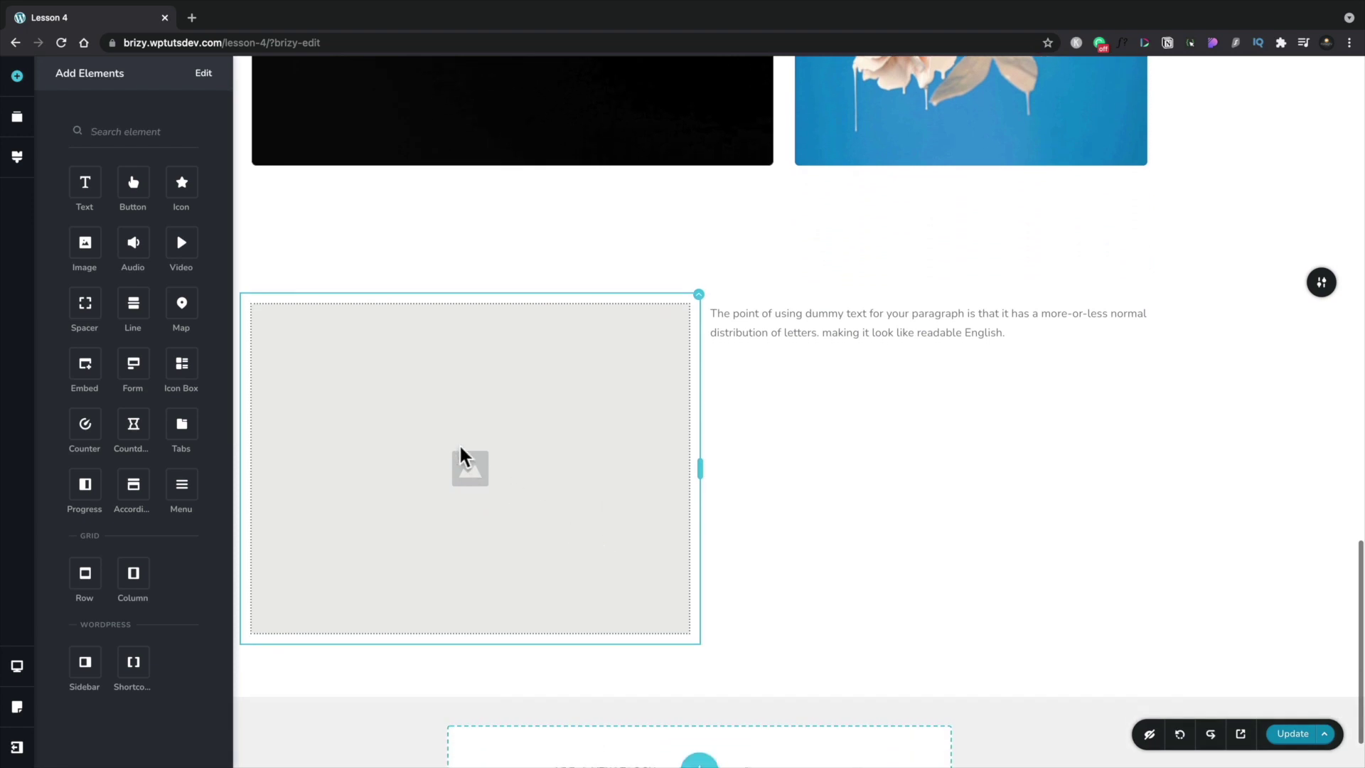
- Put the black fitness-band watch photo from the Media Library into the left image placeholder
left_click(461, 455)
left_click(381, 280)
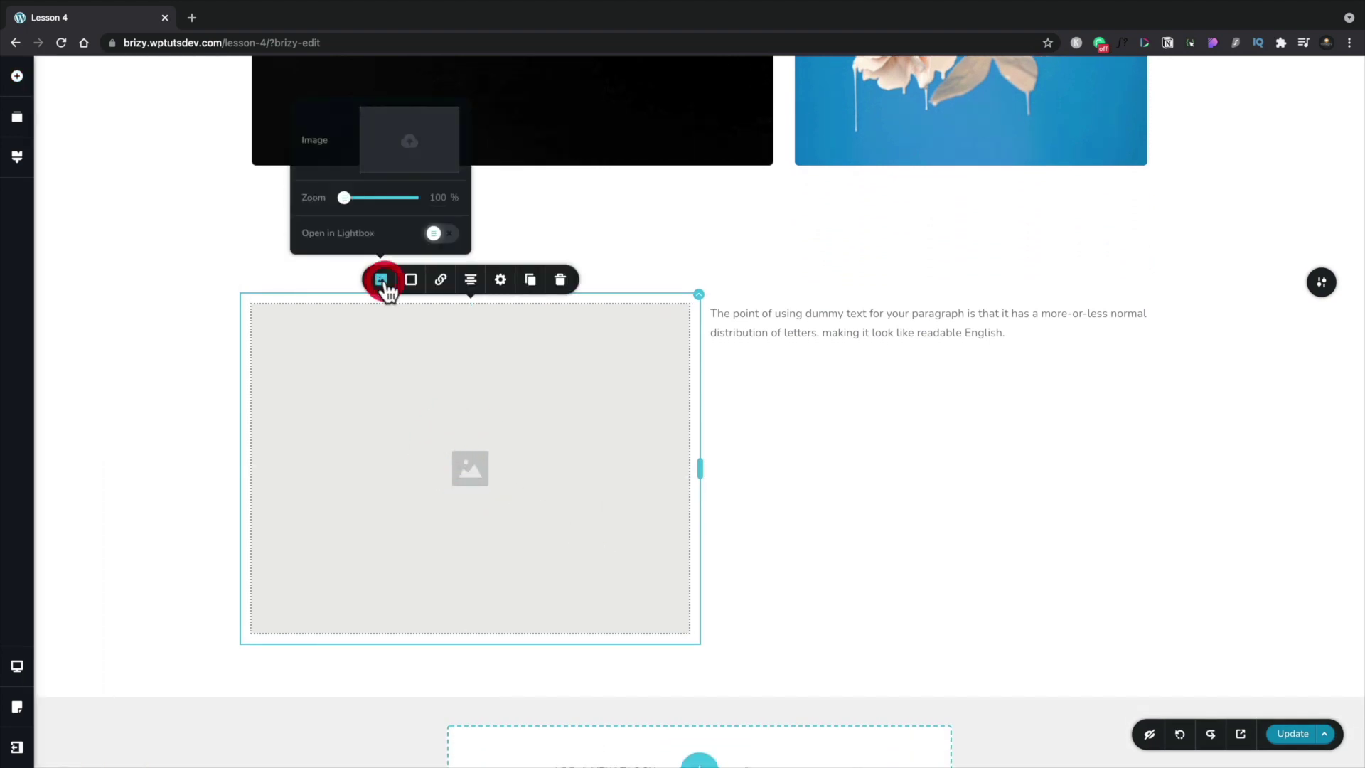
left_click(409, 146)
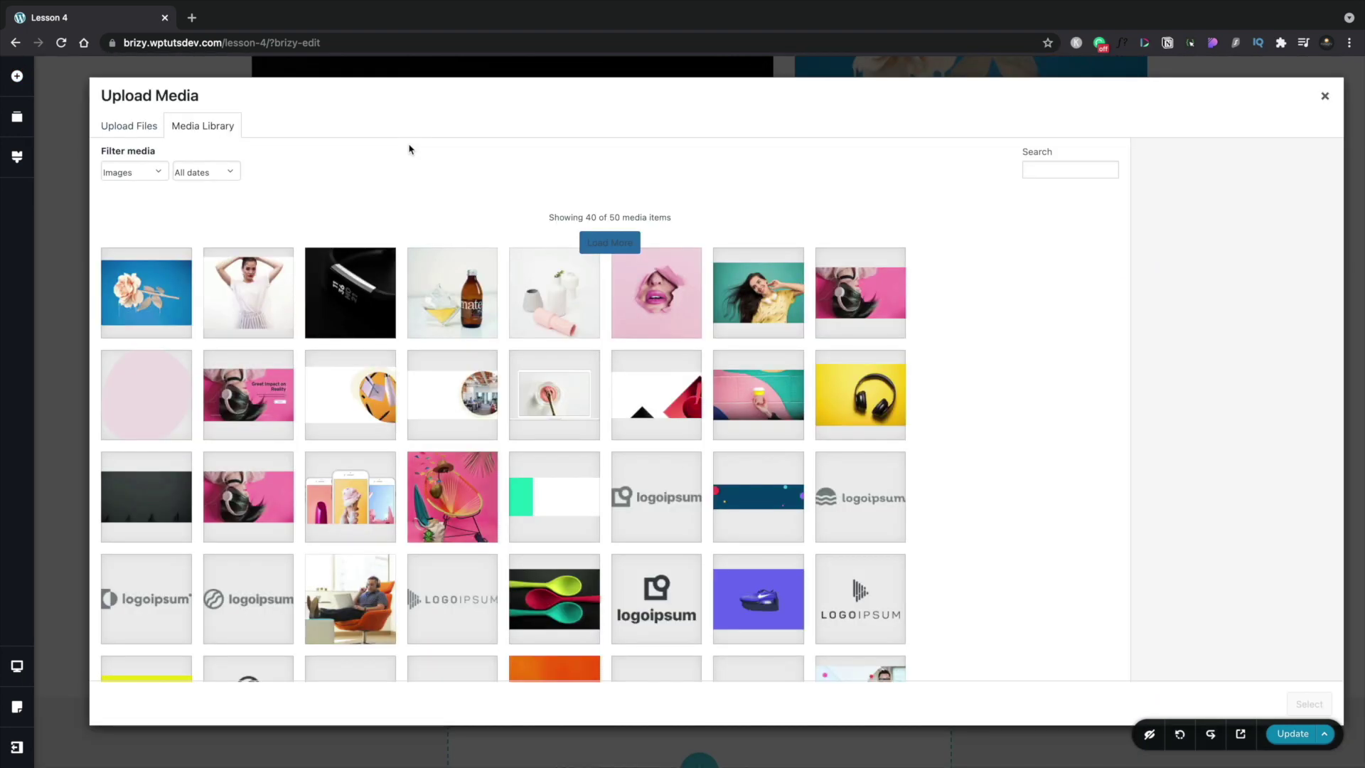
left_click(360, 295)
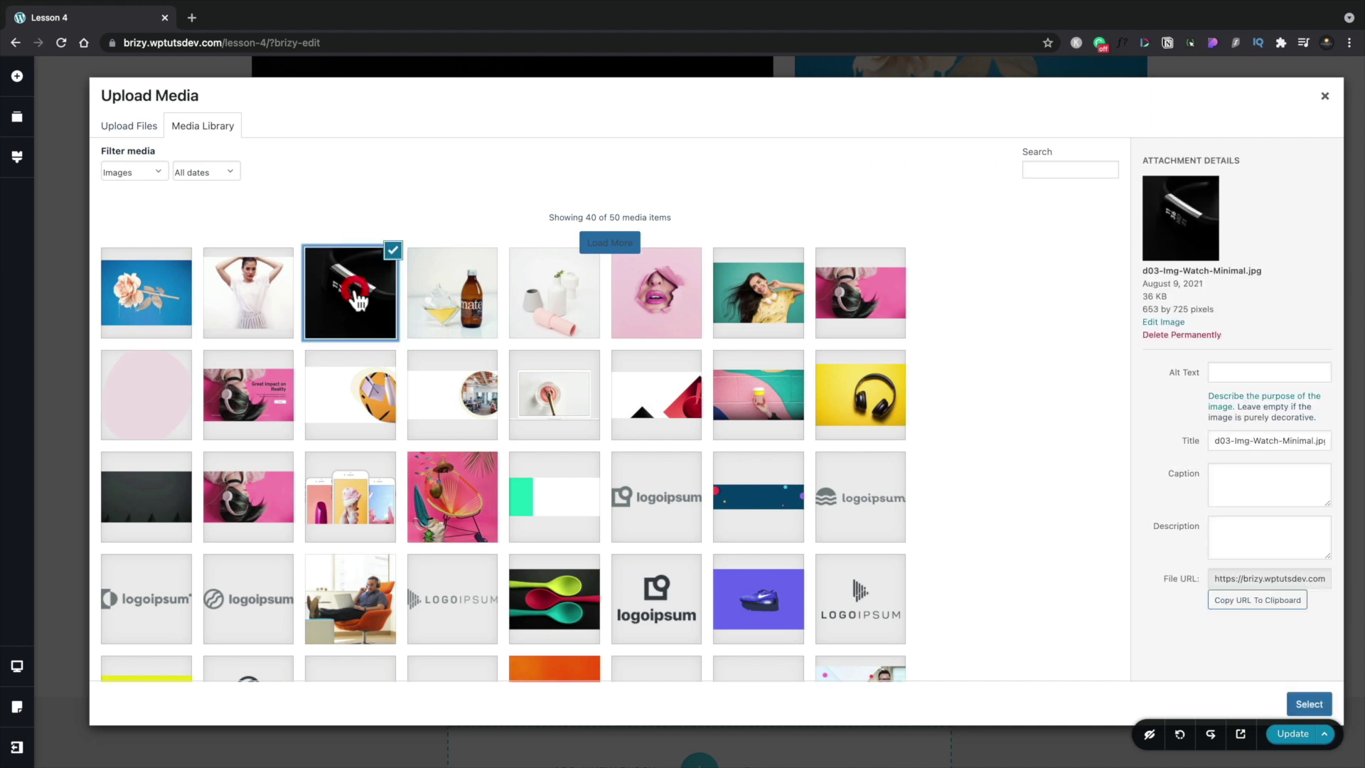
left_click(1321, 711)
left_click(908, 513)
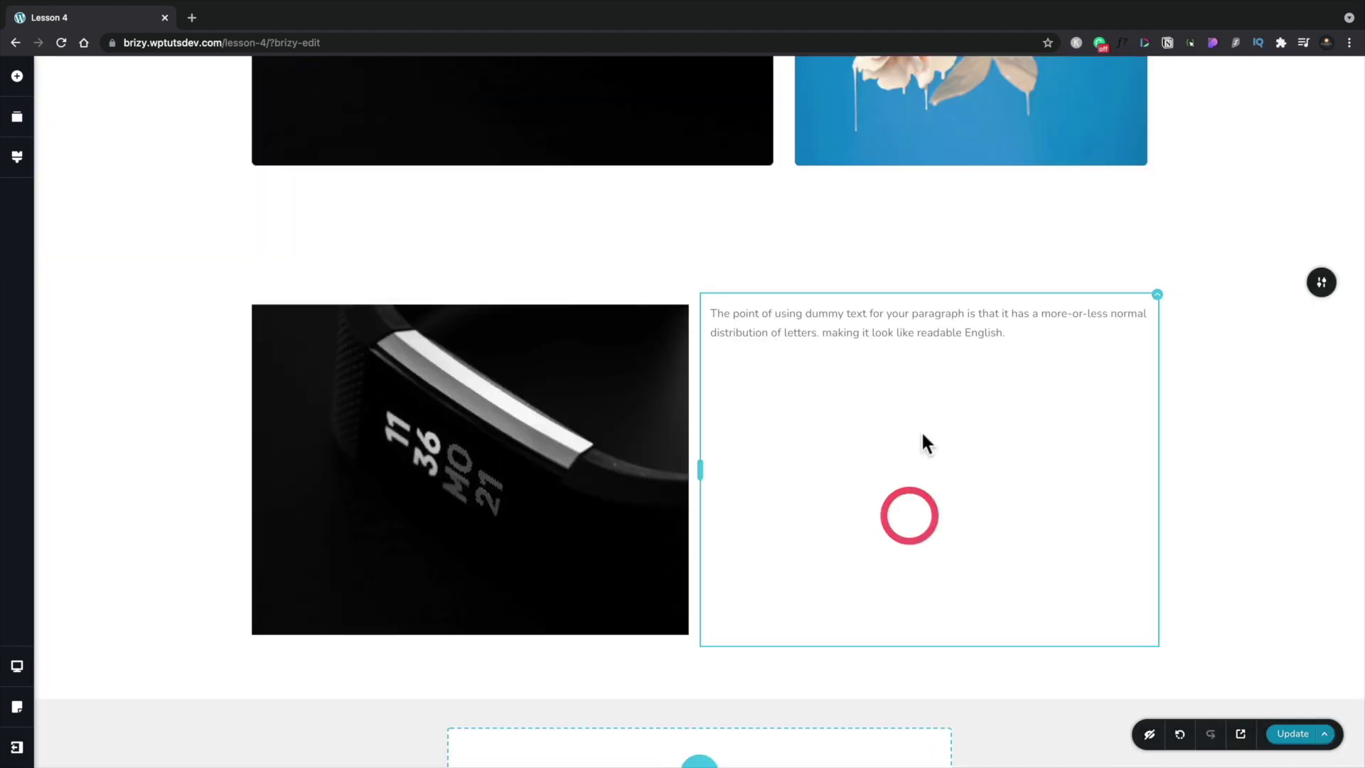
left_click(1005, 330)
- Replace the dummy-text paragraph beside the watch photo with pasted Lorem ipsum text
triple_click(1005, 331)
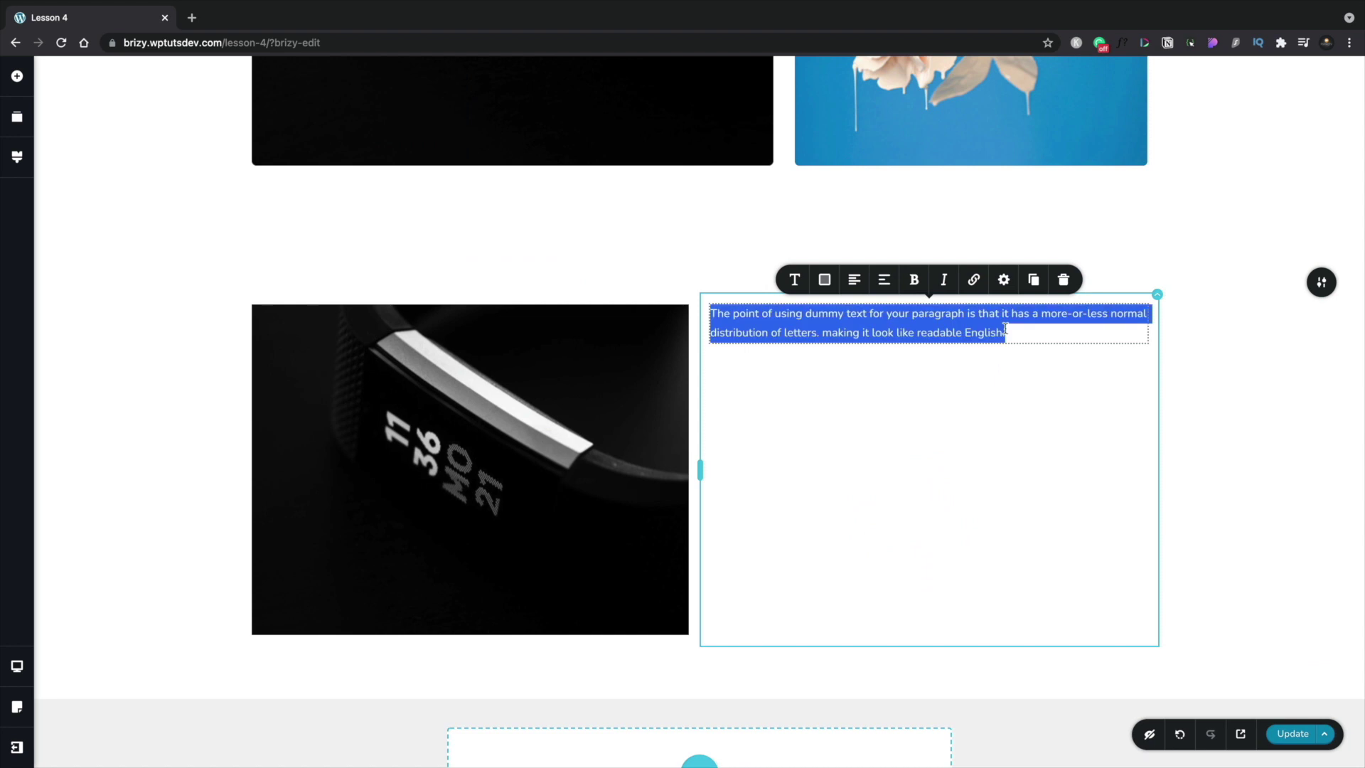
type("Lorem ipsum dolor sit amet, consectetur adipiscing elit, sed do eiusmod tempor incididunt ut labore et dolore magna aliqua. Ut enim ad minim veniam, quis nostrud exercitation ullamco laboris nisi ut aliquip ex ea commodo consequat. Duis aute irure dolor in reprehenderit in voluptate velit esse cillum dolore eu fugiat nulla pariatur. Excepteur sint occaecat cupidatat non proident, sunt in culpa qui officia deserunt mollit anim id est laborum.")
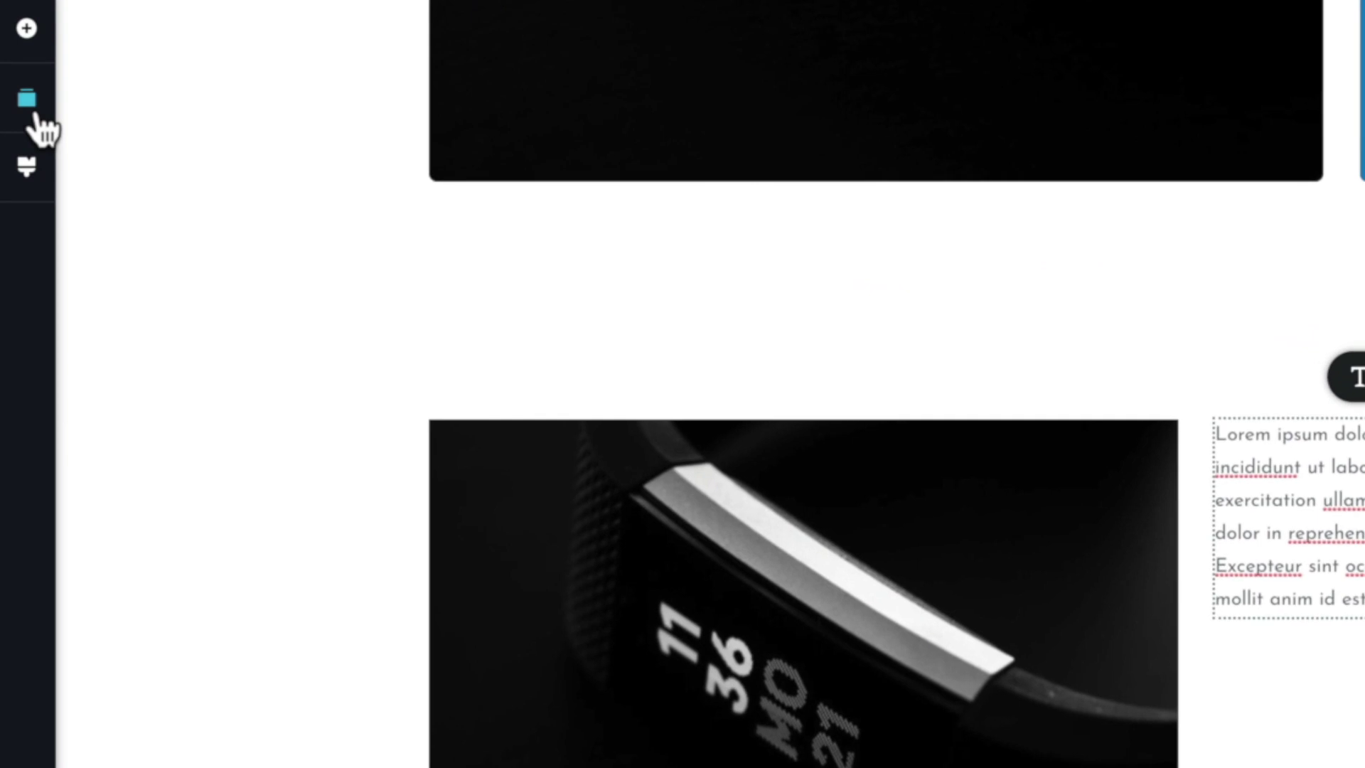
- In Reorder Blocks, move the gallery to second place and the watch block above the navy cards
left_click(36, 114)
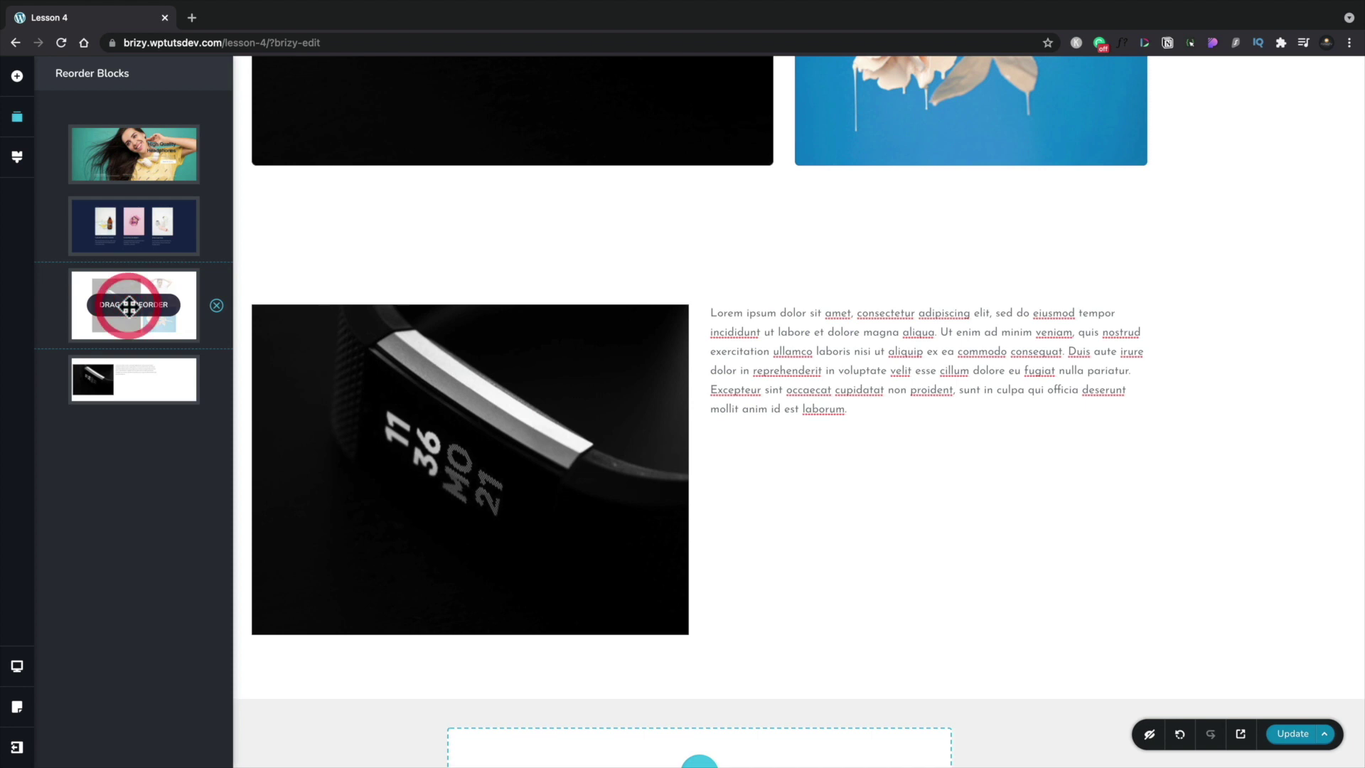
left_click_drag(129, 305, 123, 209)
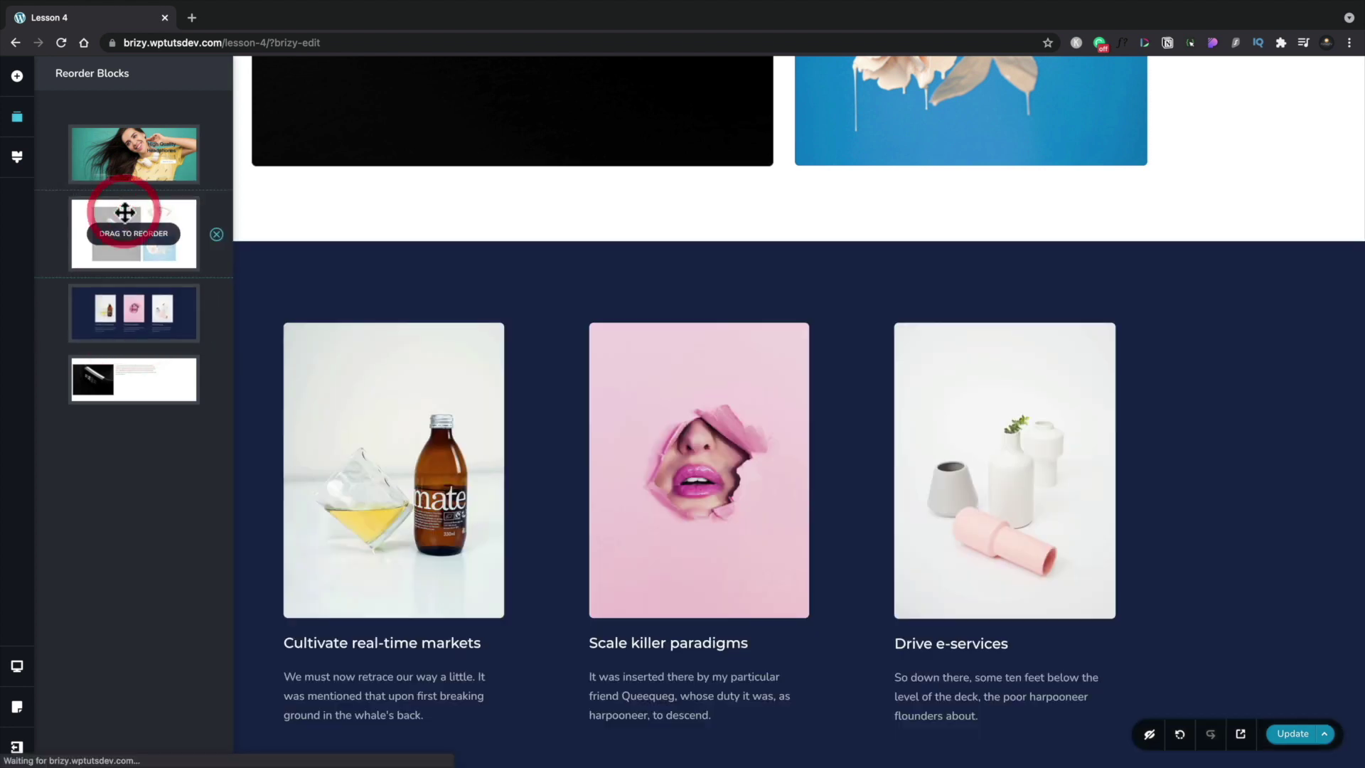
scroll(548, 325, "up", 3)
scroll(551, 329, "up", 10)
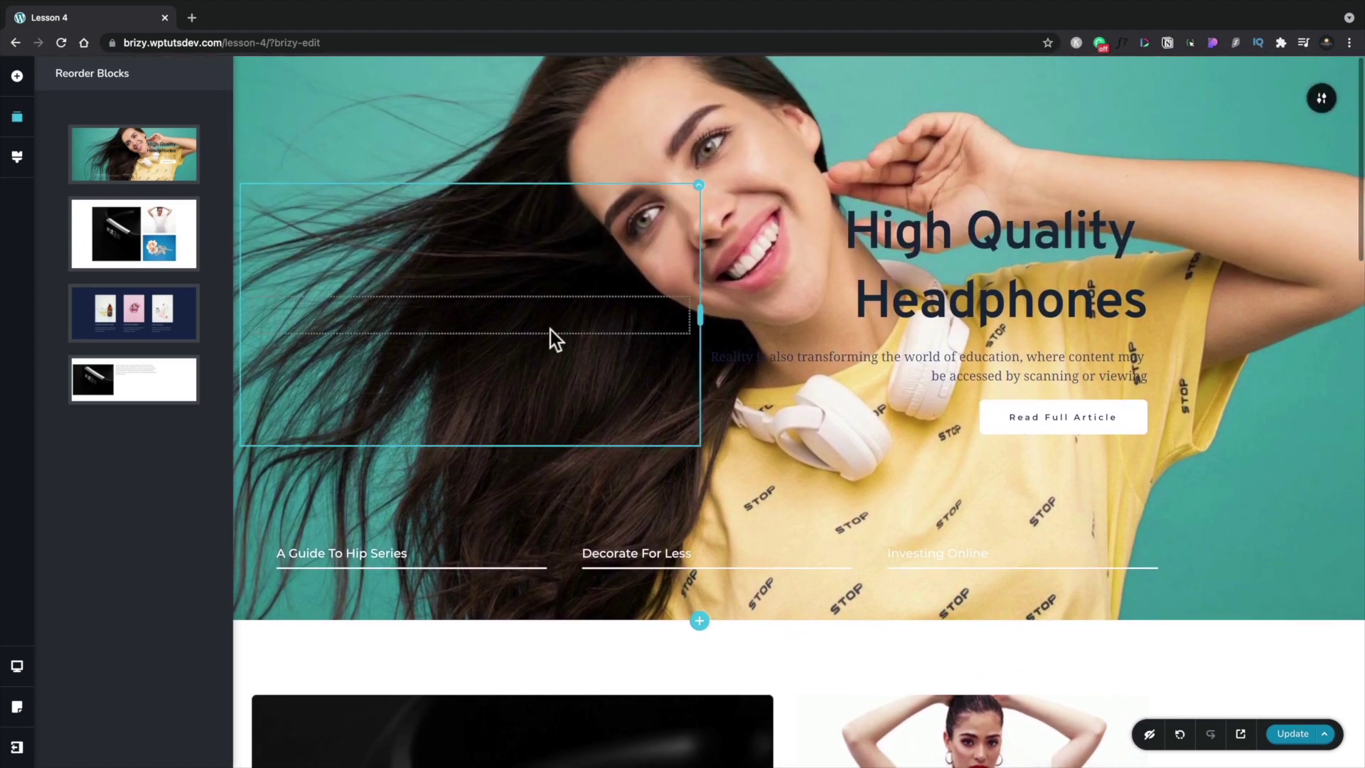
left_click_drag(145, 363, 140, 290)
scroll(525, 393, "down", 14)
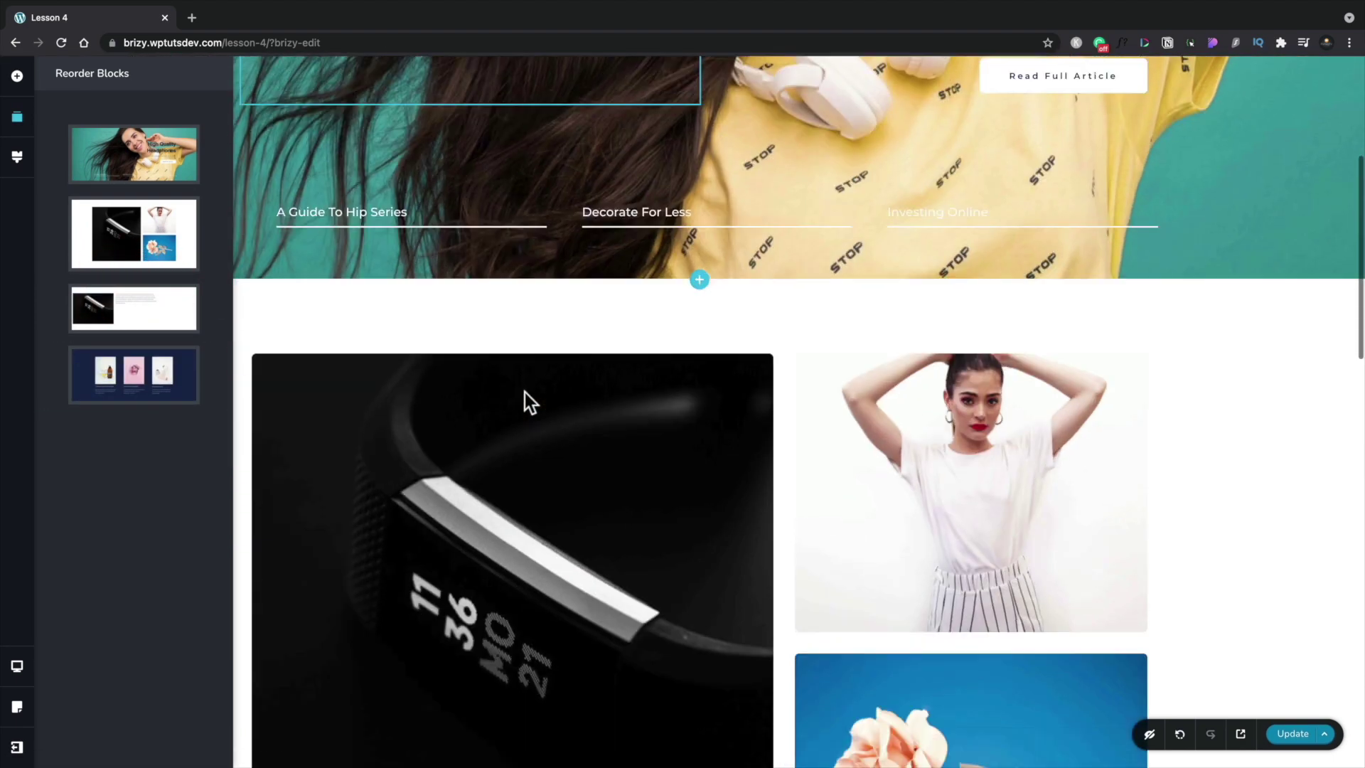
scroll(525, 392, "down", 6)
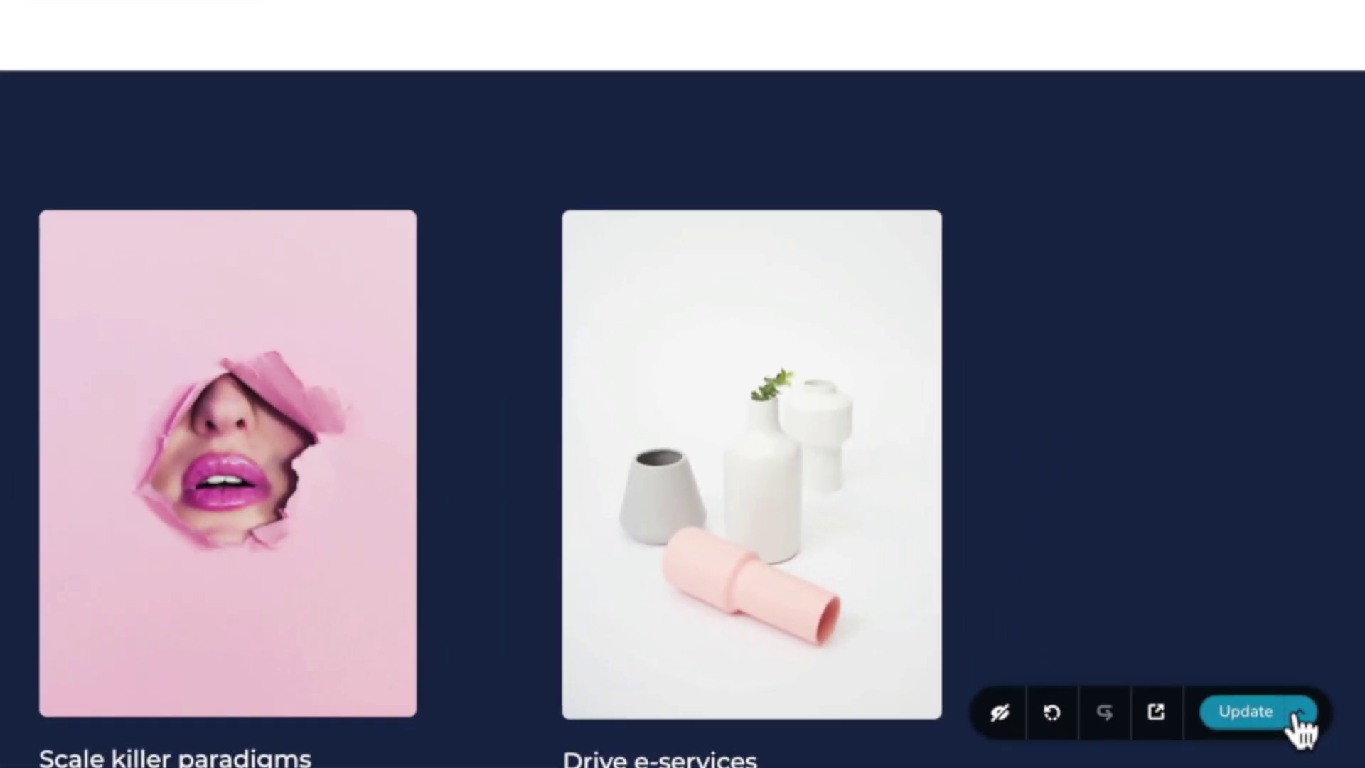
- Clear the Lesson 4 page layout and bring up the block library on the empty canvas
left_click(1300, 714)
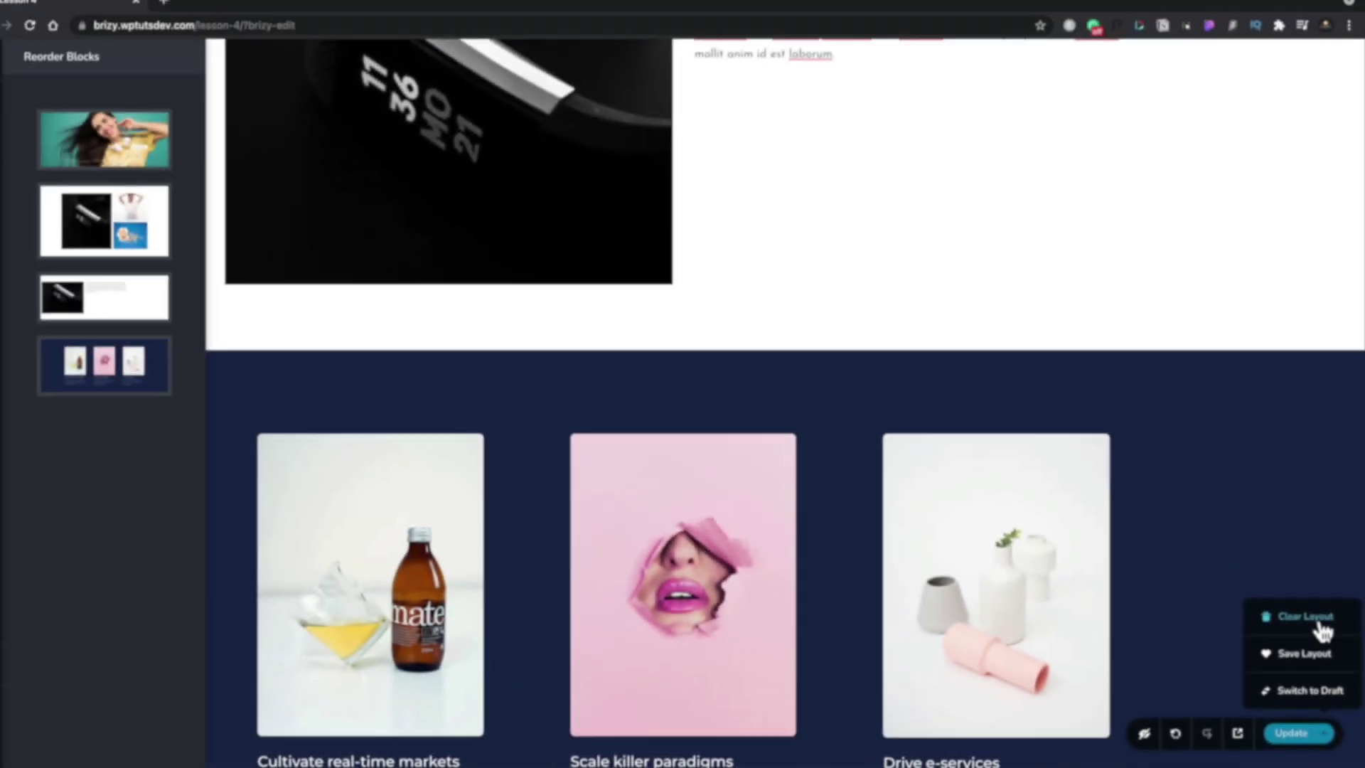
left_click(1291, 522)
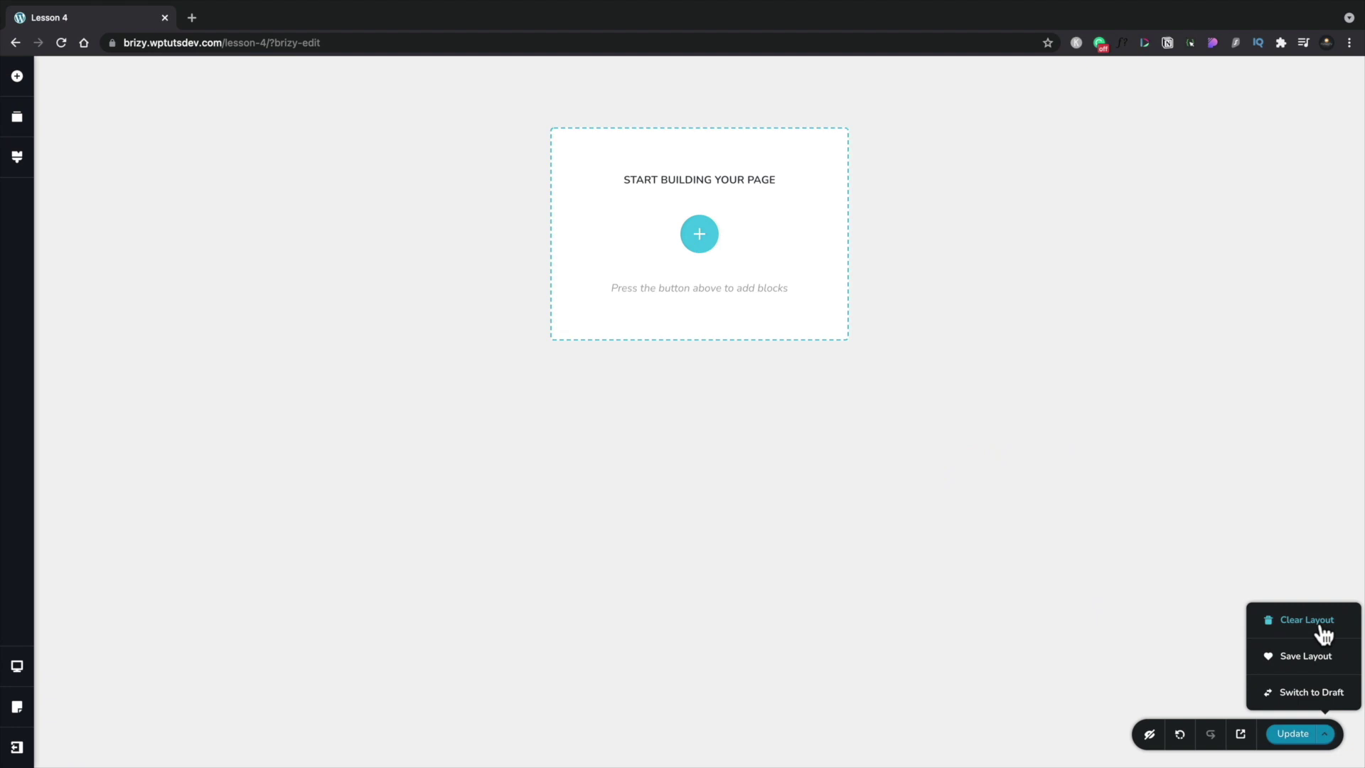
left_click(700, 234)
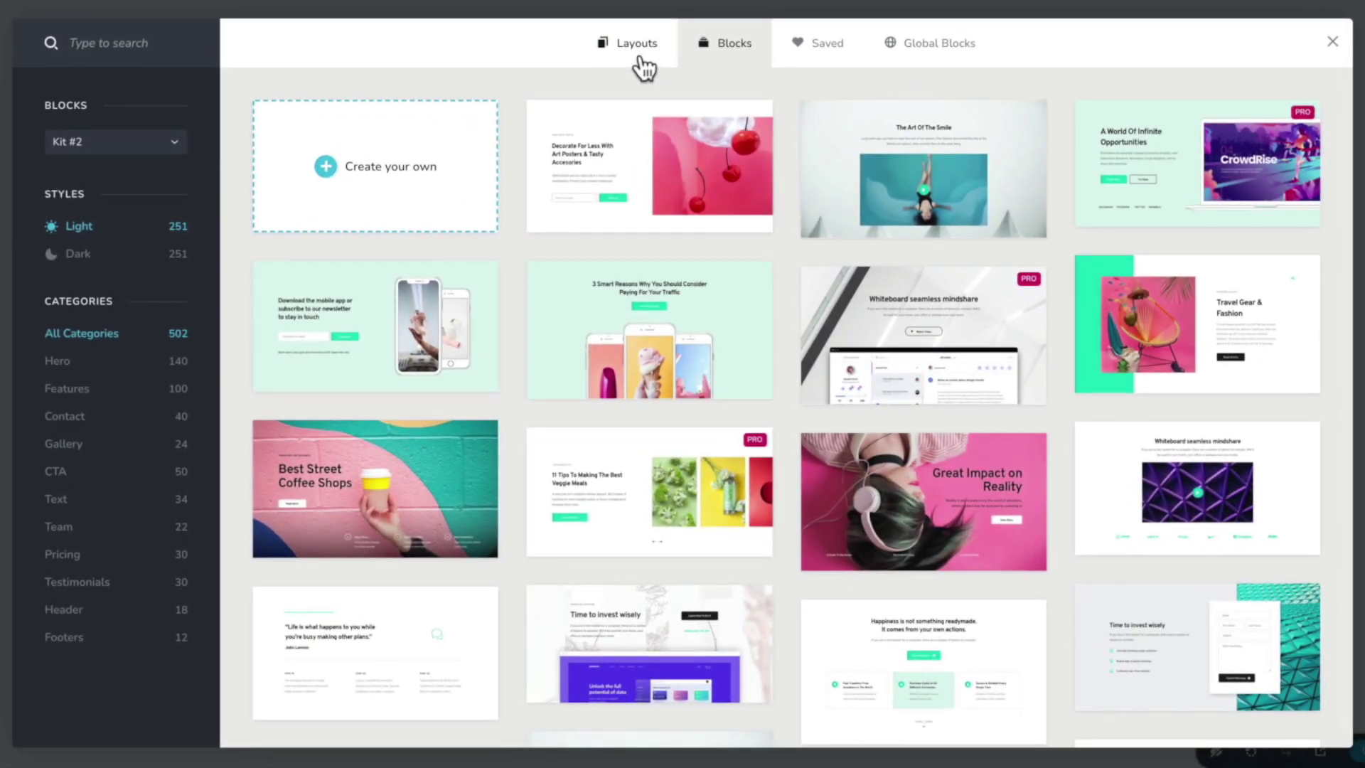
- Import the Webno 'Digital Business Live Webinar' layout from the library's Layouts section
left_click(644, 68)
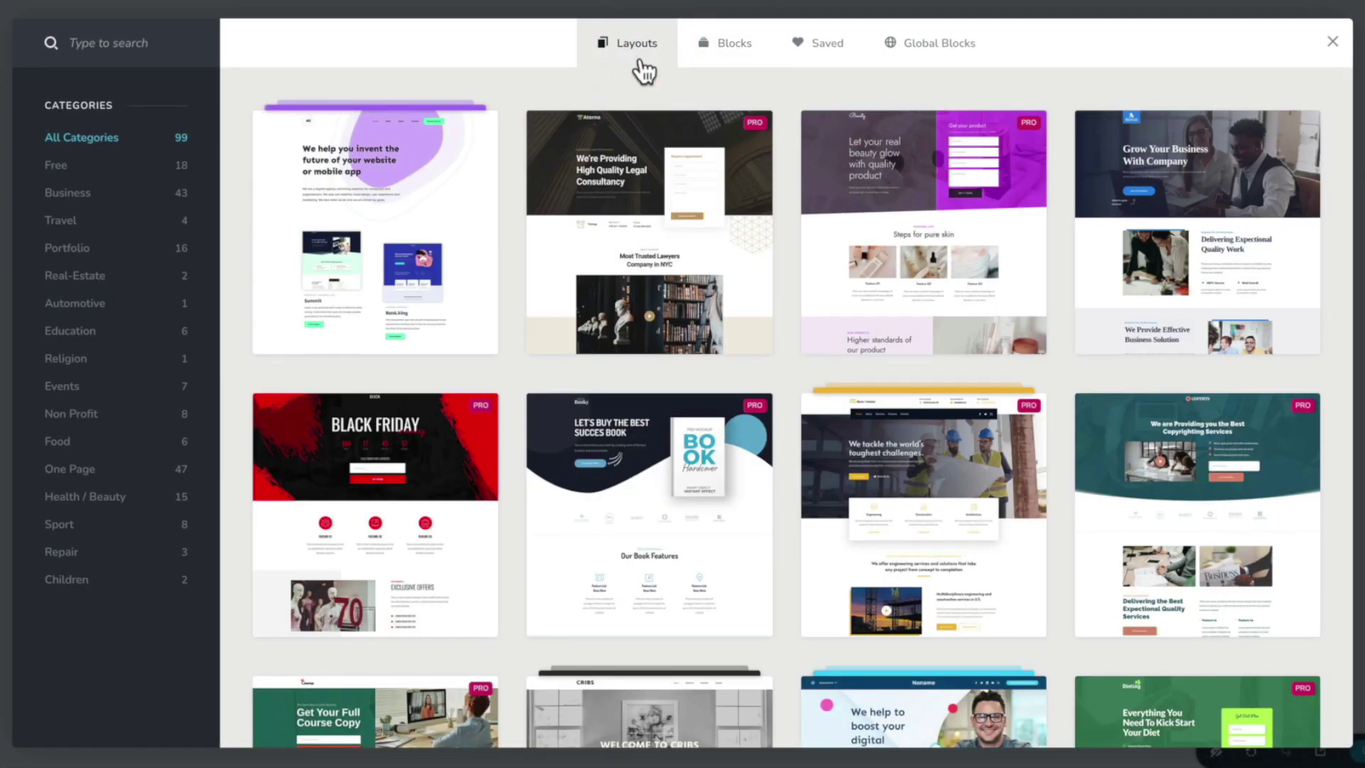
scroll(794, 357, "down", 5)
scroll(794, 353, "down", 10)
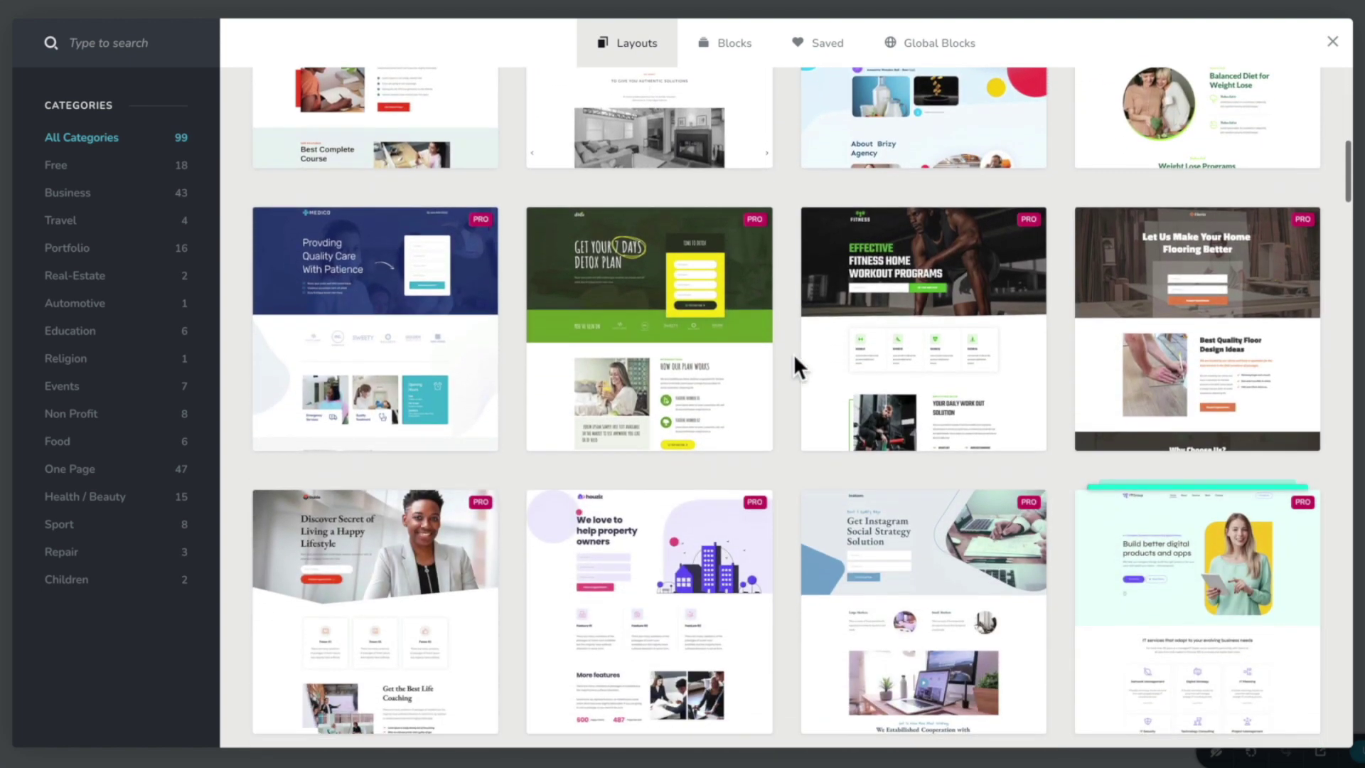
scroll(793, 352, "down", 5)
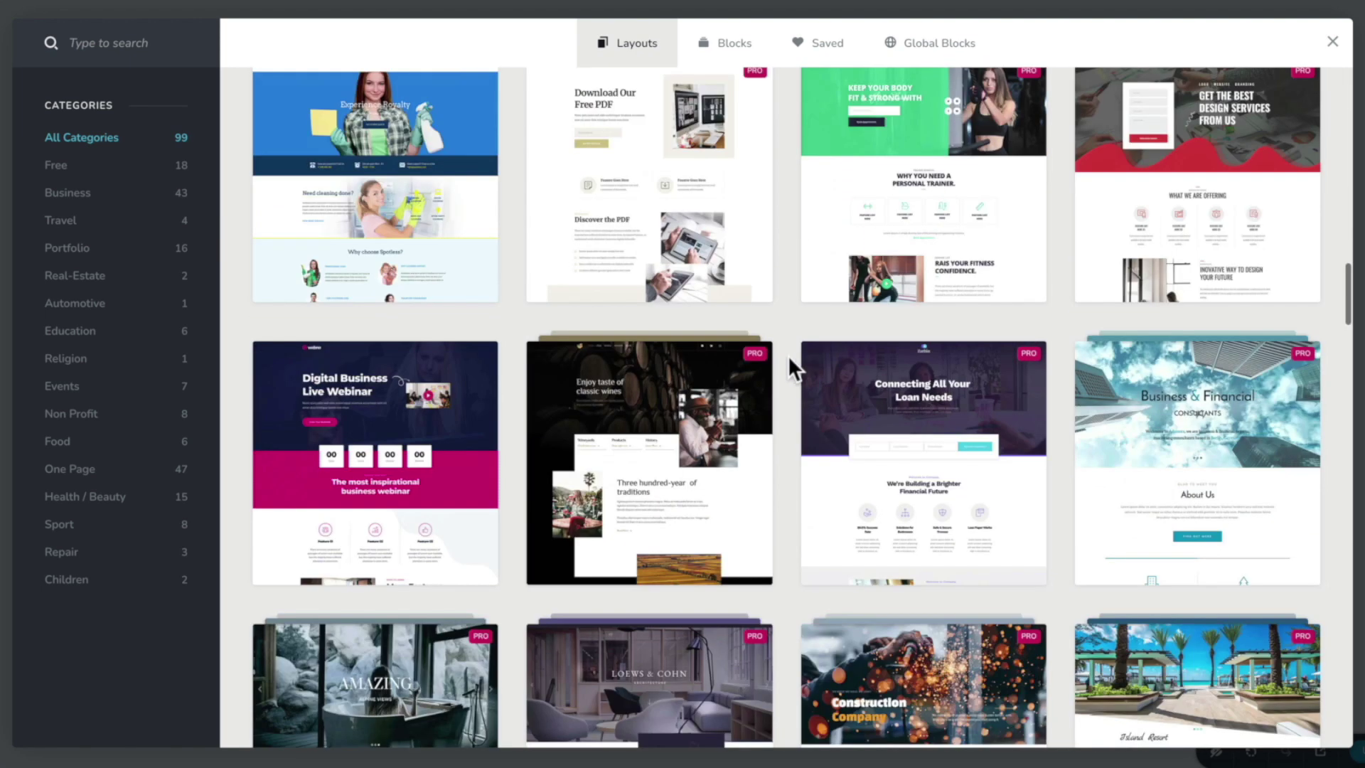
left_click(435, 464)
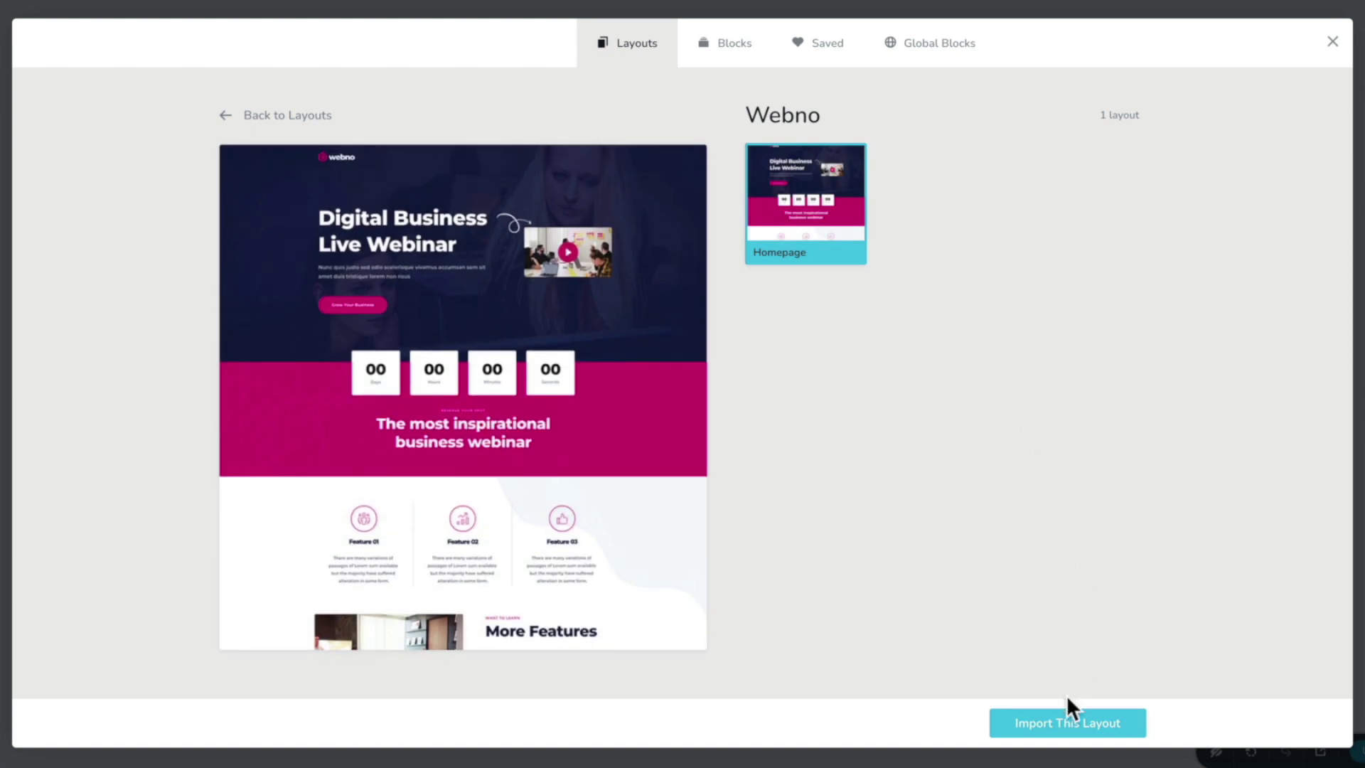
left_click(1059, 722)
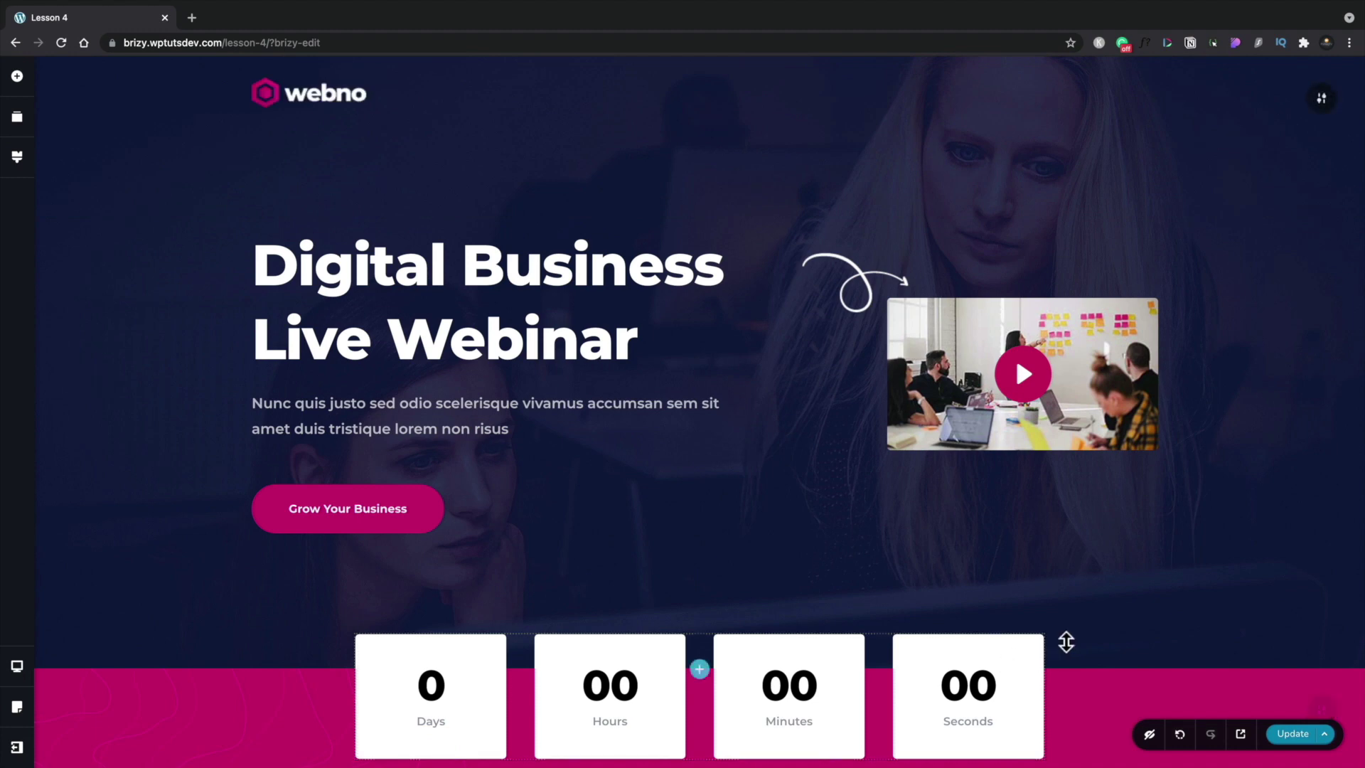
- Review the imported Webno page down to the 'Reserve Your Spot!' form, then open Reorder Blocks
scroll(1081, 597, "down", 7)
scroll(1082, 599, "down", 13)
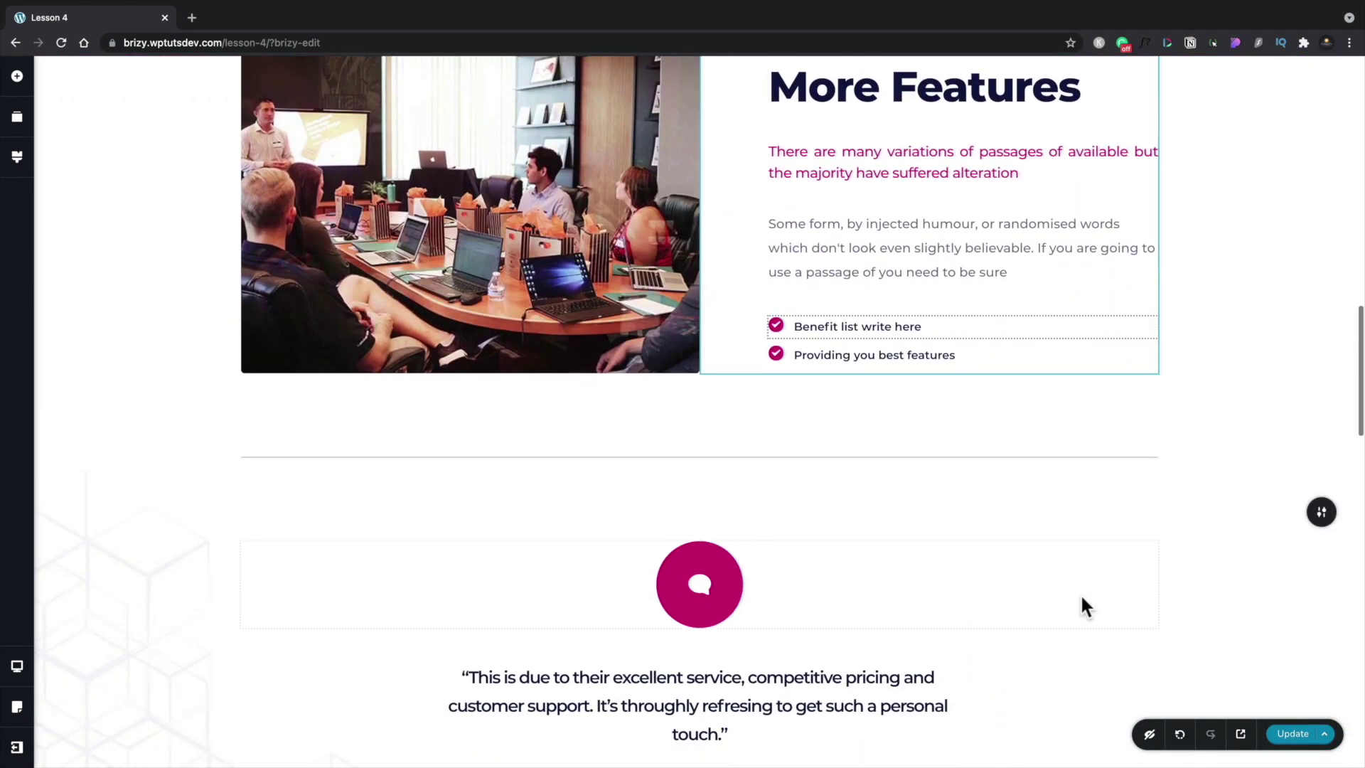
scroll(1082, 607, "down", 12)
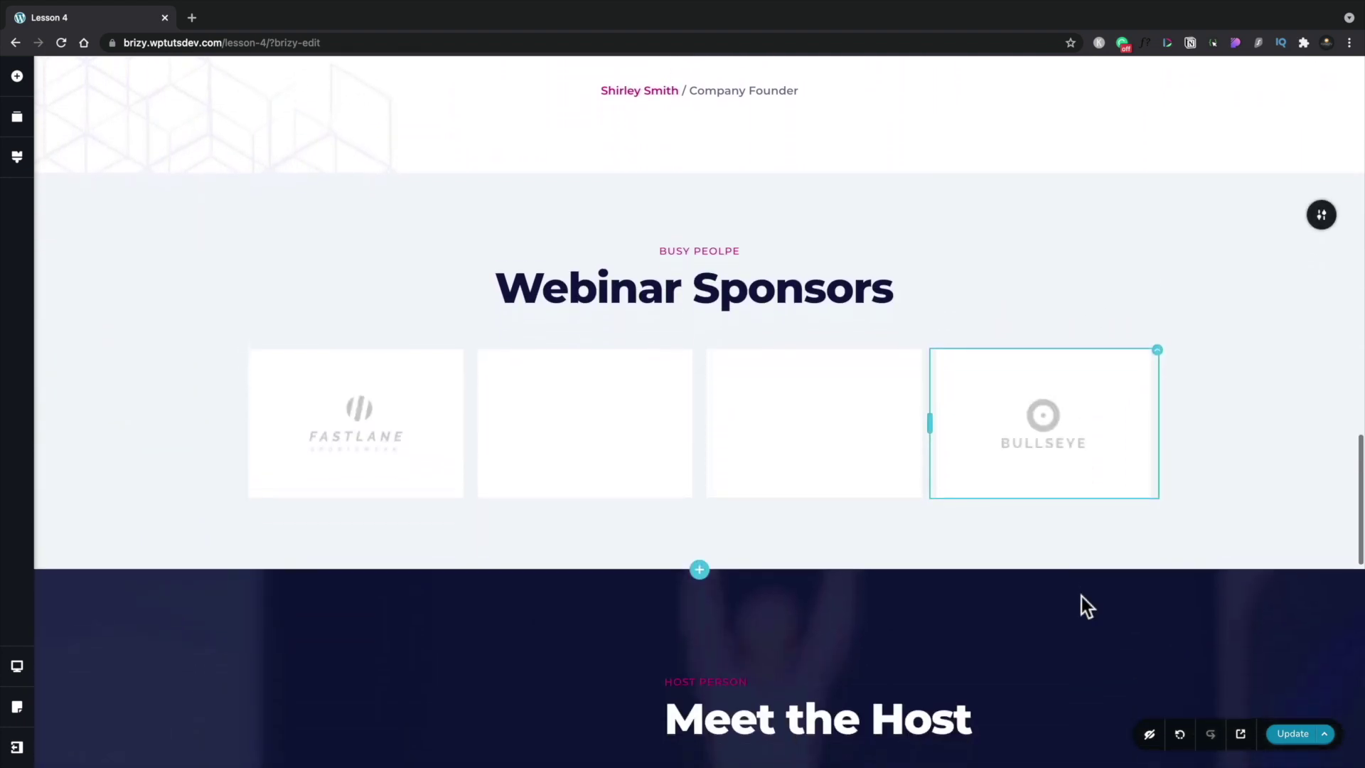
scroll(1082, 607, "down", 10)
scroll(1082, 598, "down", 1)
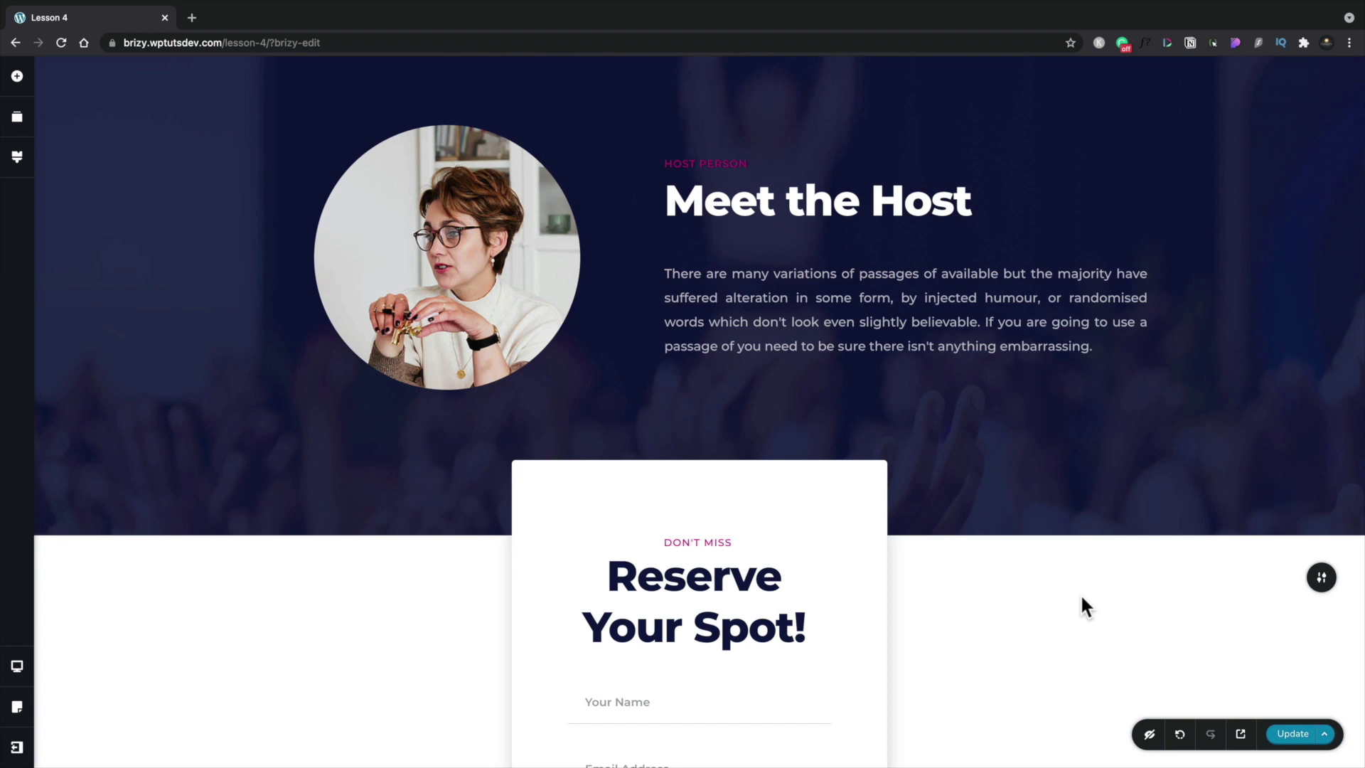
left_click(24, 126)
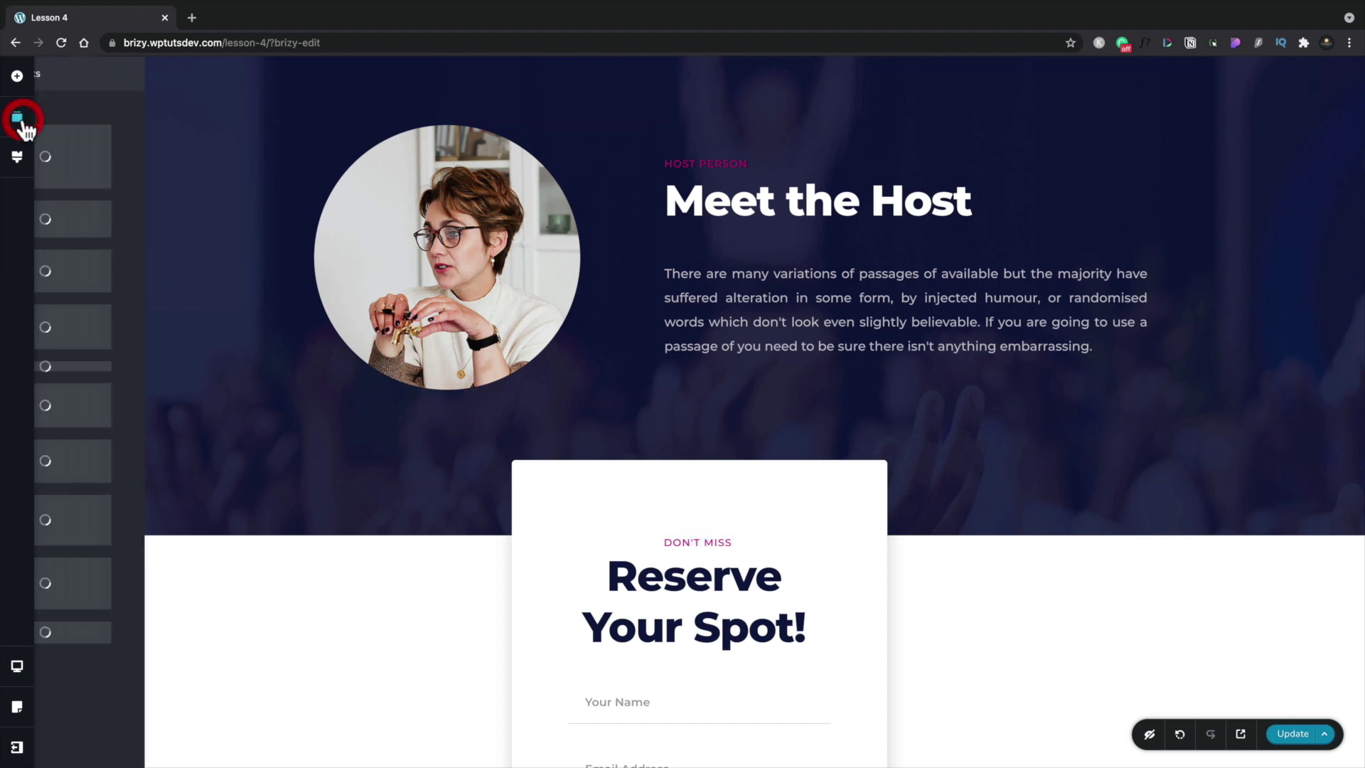